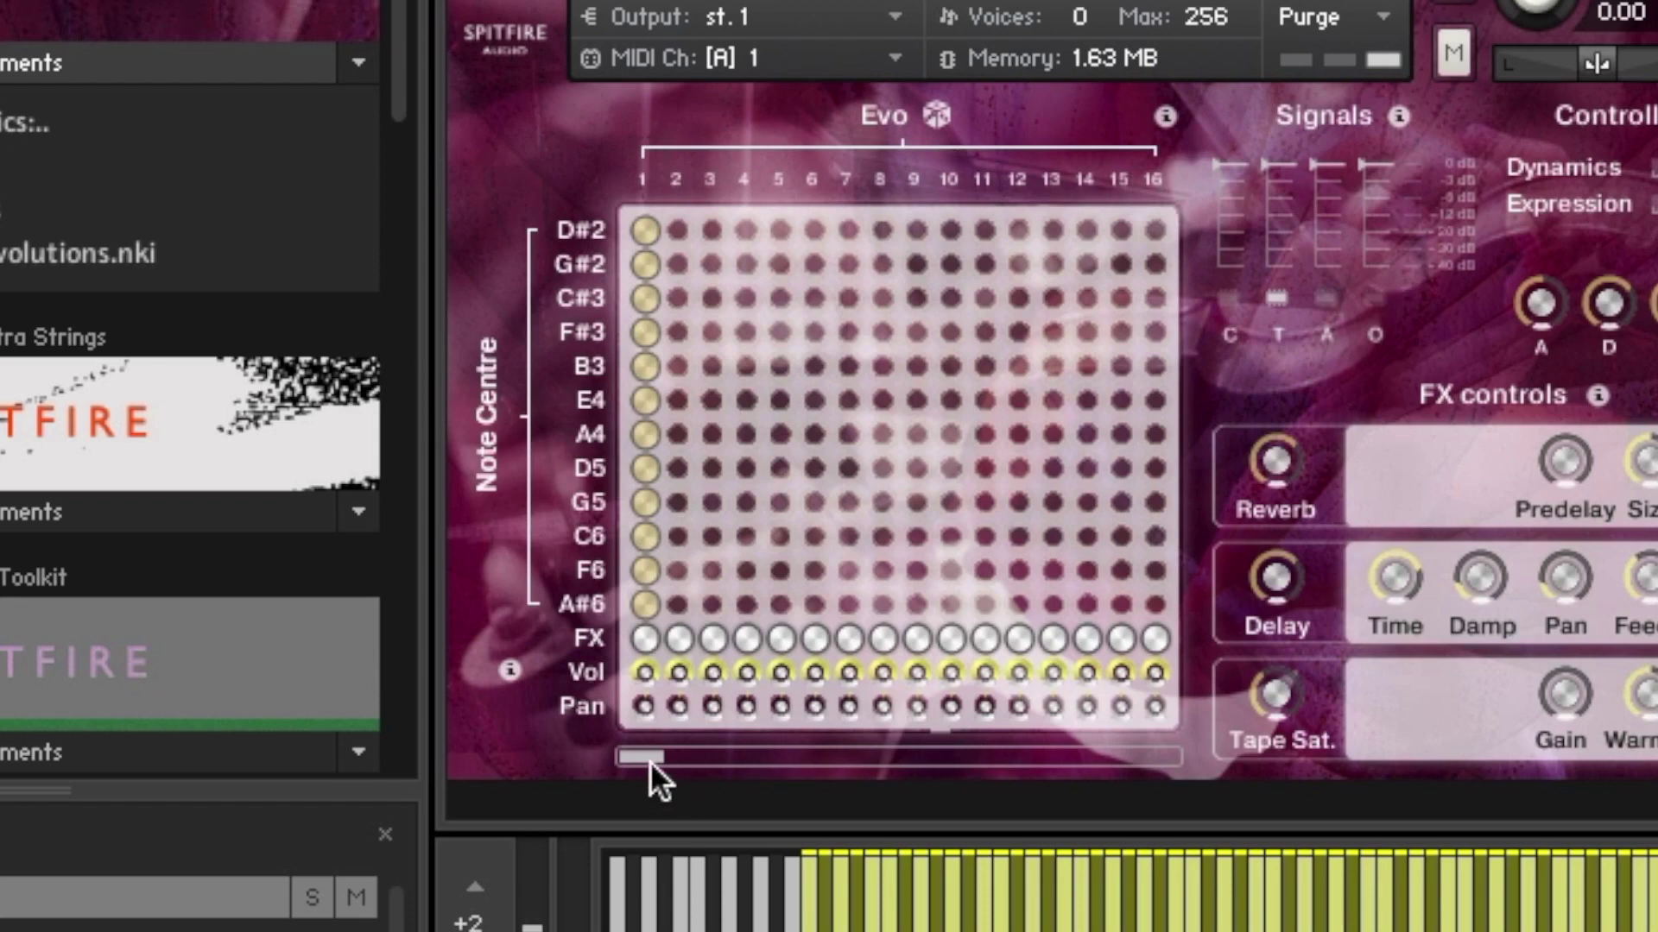
Trial F#3 in column 3 and return it to column 1, then place the B3 peg in column 3.
{"action": "mouse_move", "coordinate": [642, 751]}
{"action": "left_mouse_down"}
{"action": "mouse_move", "coordinate": [1228, 758]}
{"action": "mouse_move", "coordinate": [623, 751]}
{"action": "left_mouse_up"}
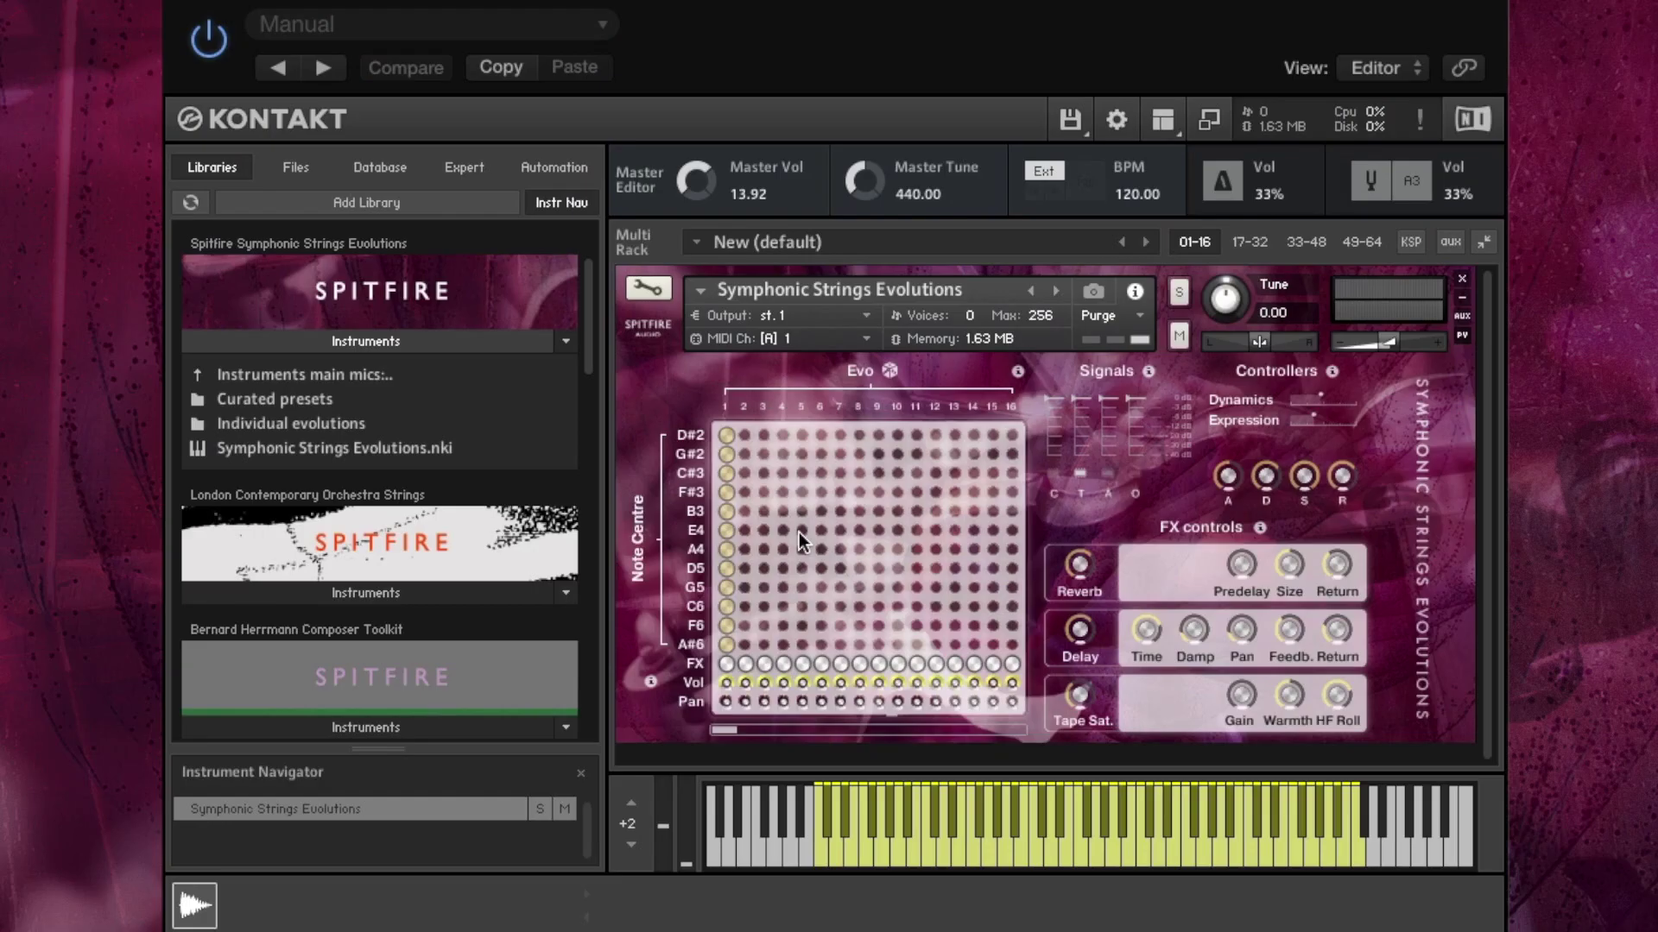
{"action": "left_click", "coordinate": [763, 491]}
{"action": "left_click", "coordinate": [815, 494]}
{"action": "left_click", "coordinate": [763, 511]}
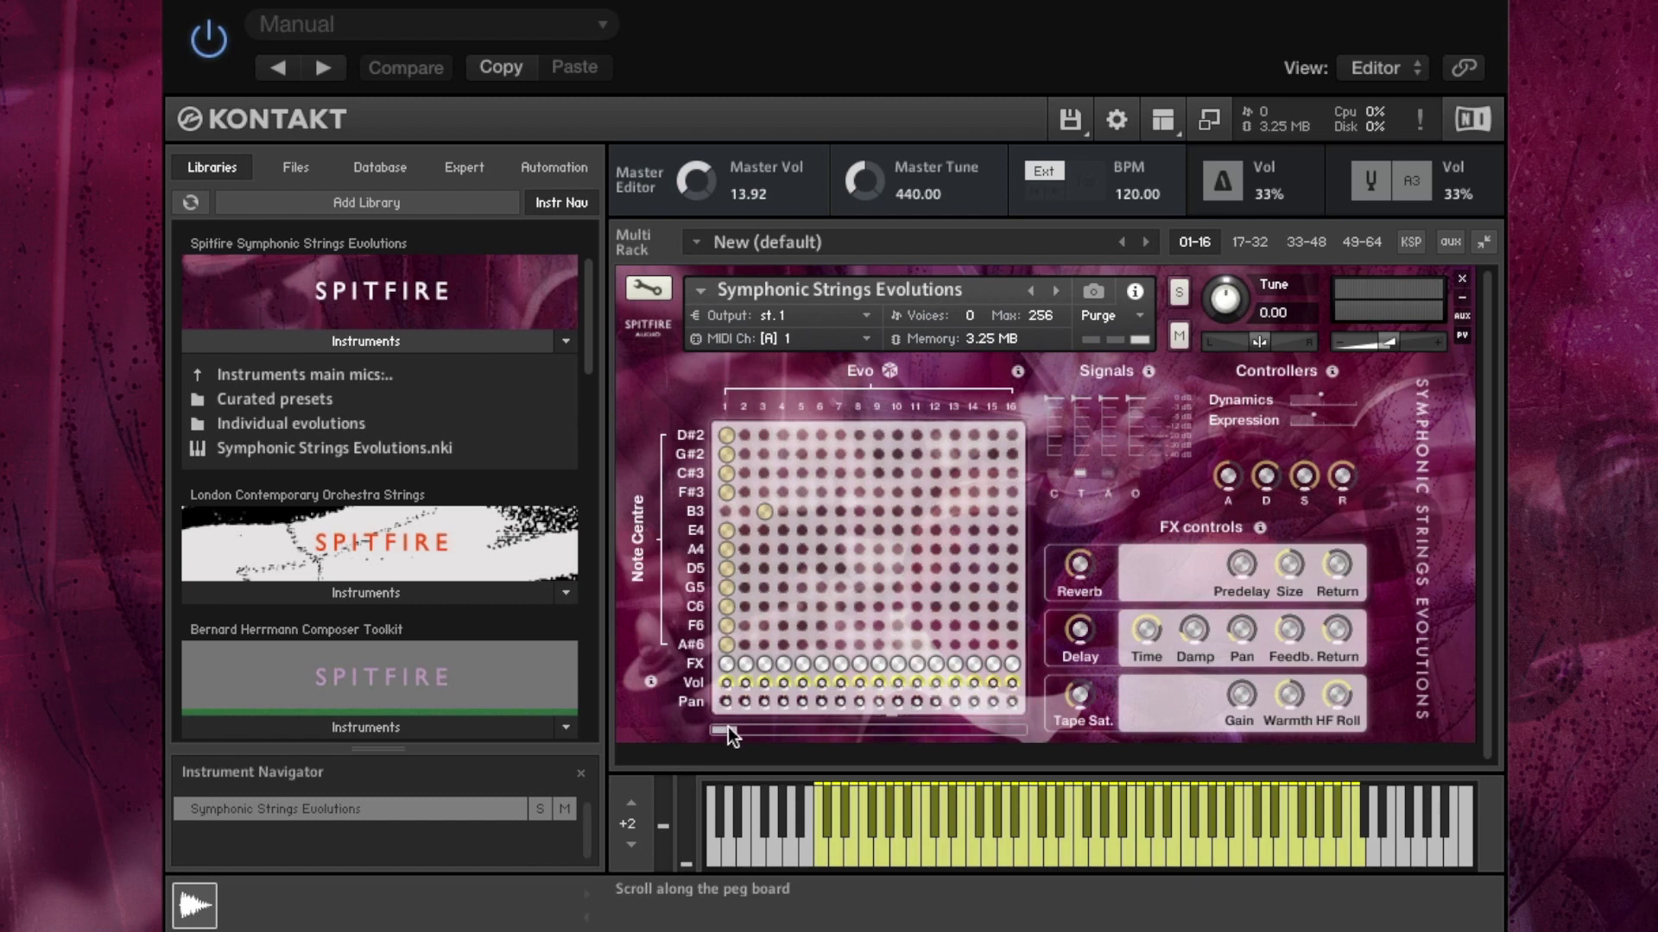
Place Evo pegs at C#3 column 6, D5 column 10, C6 column 7, F#3 column 13.
{"action": "left_click_drag", "start_coordinate": [727, 730], "coordinate": [666, 727]}
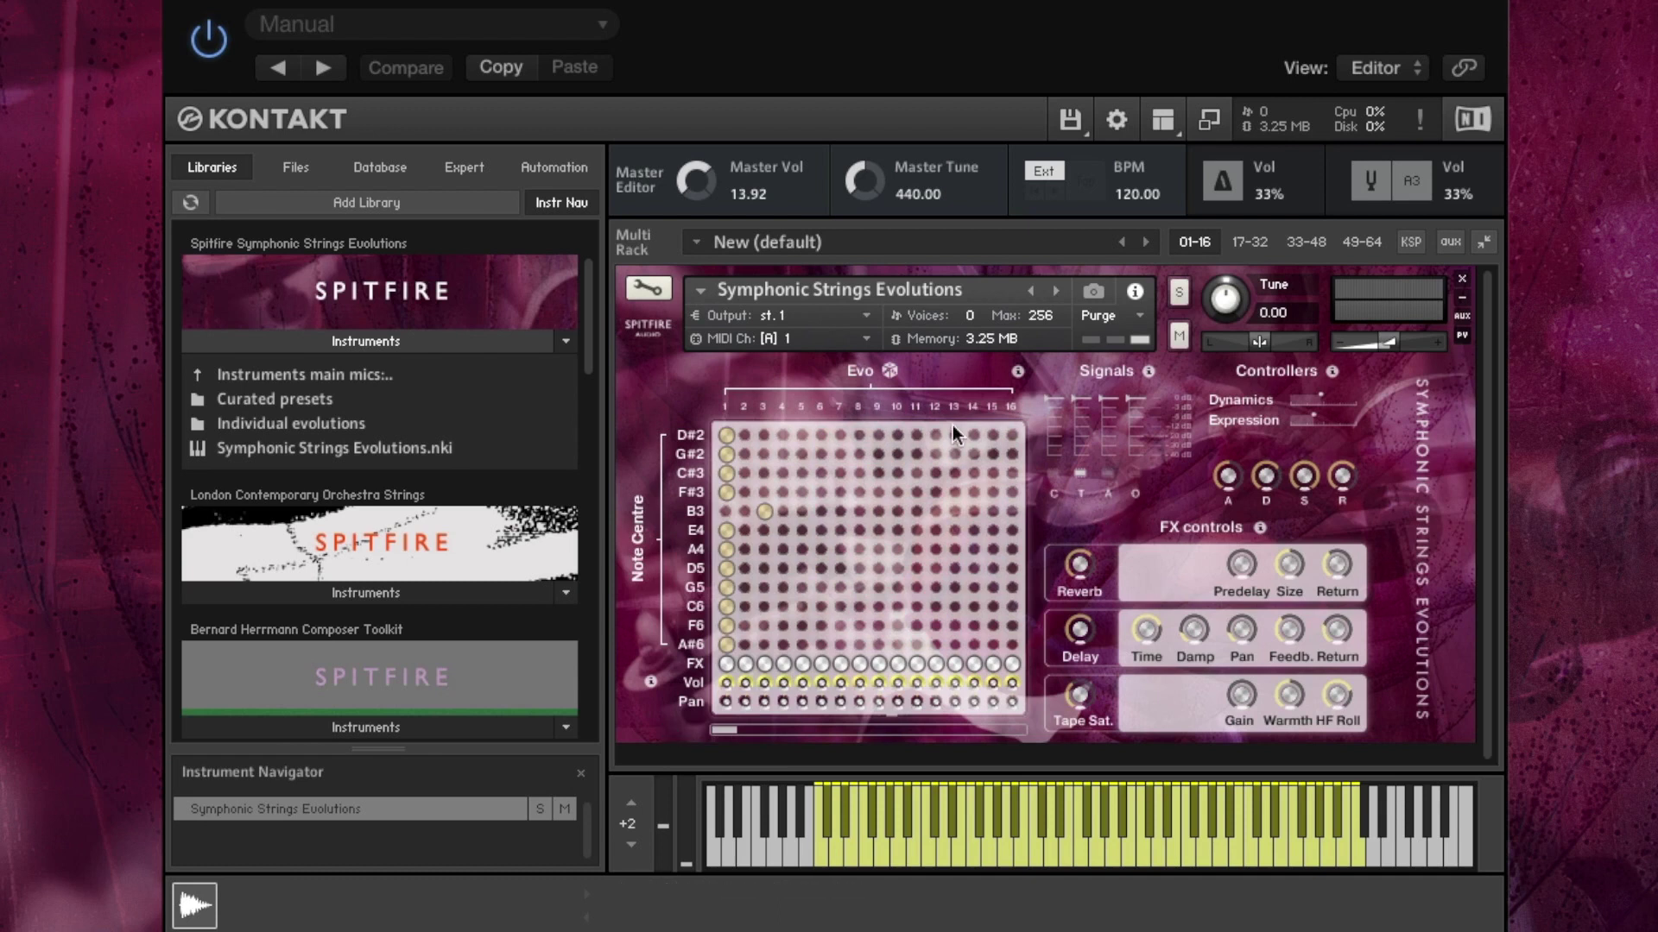
{"action": "left_click", "coordinate": [821, 472]}
{"action": "left_click", "coordinate": [897, 568]}
{"action": "left_click", "coordinate": [834, 606]}
{"action": "left_click", "coordinate": [949, 490]}
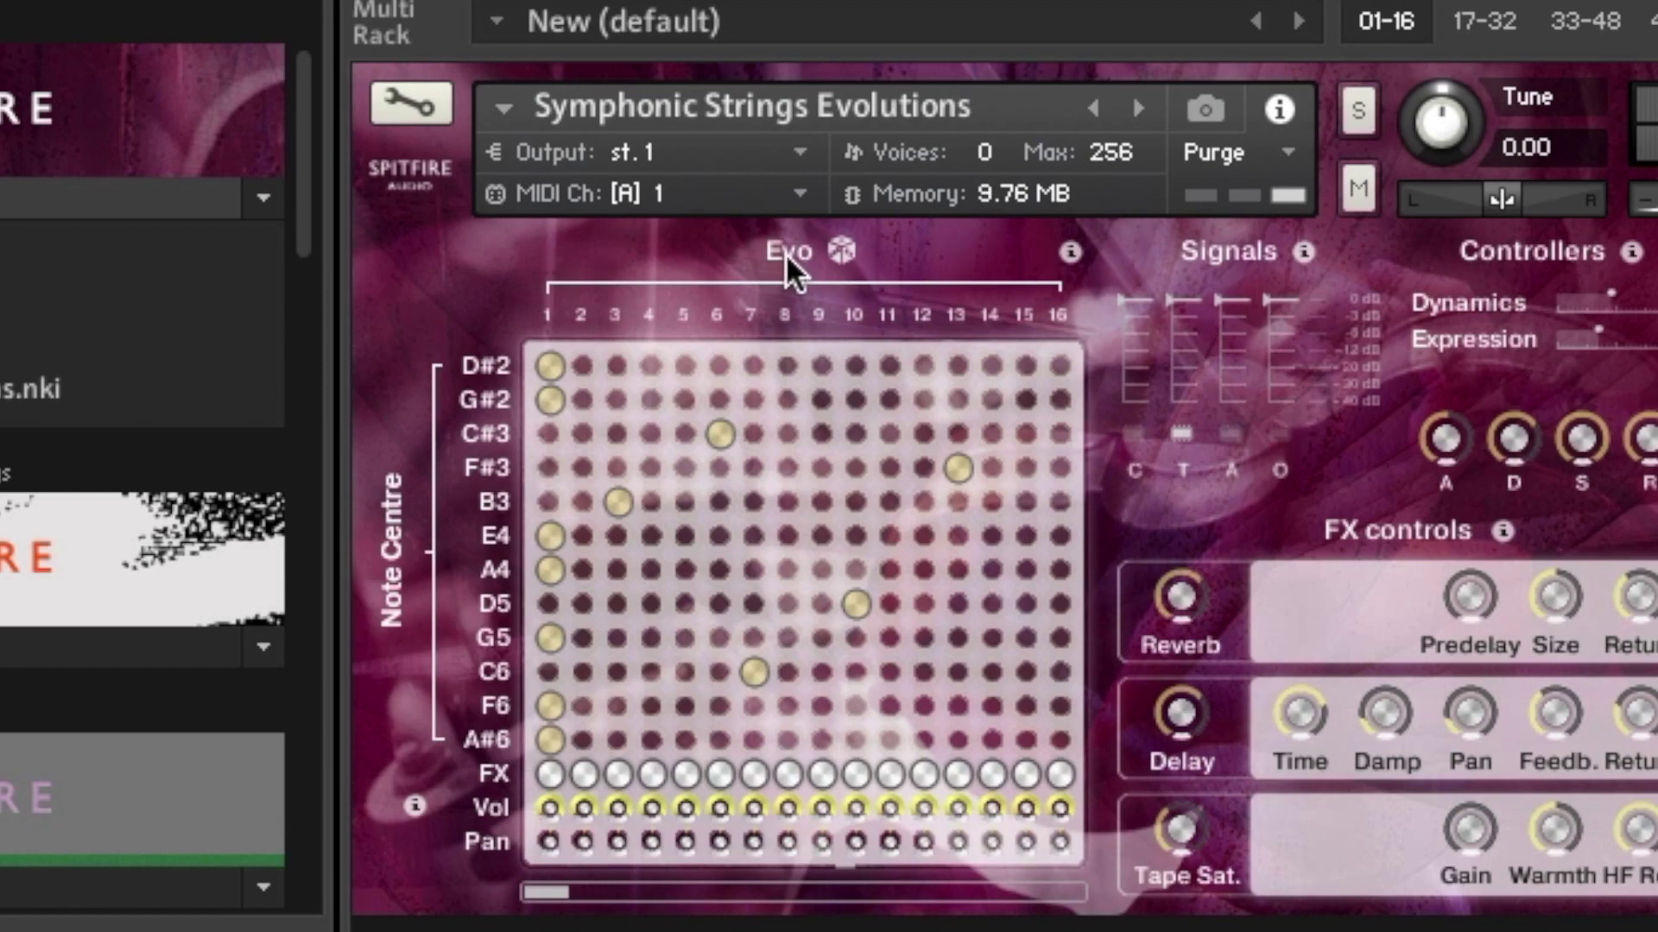
Randomise the Evo grid with any, then traditional, then episodic, and finally extreme evolutions.
{"action": "left_click", "coordinate": [840, 251]}
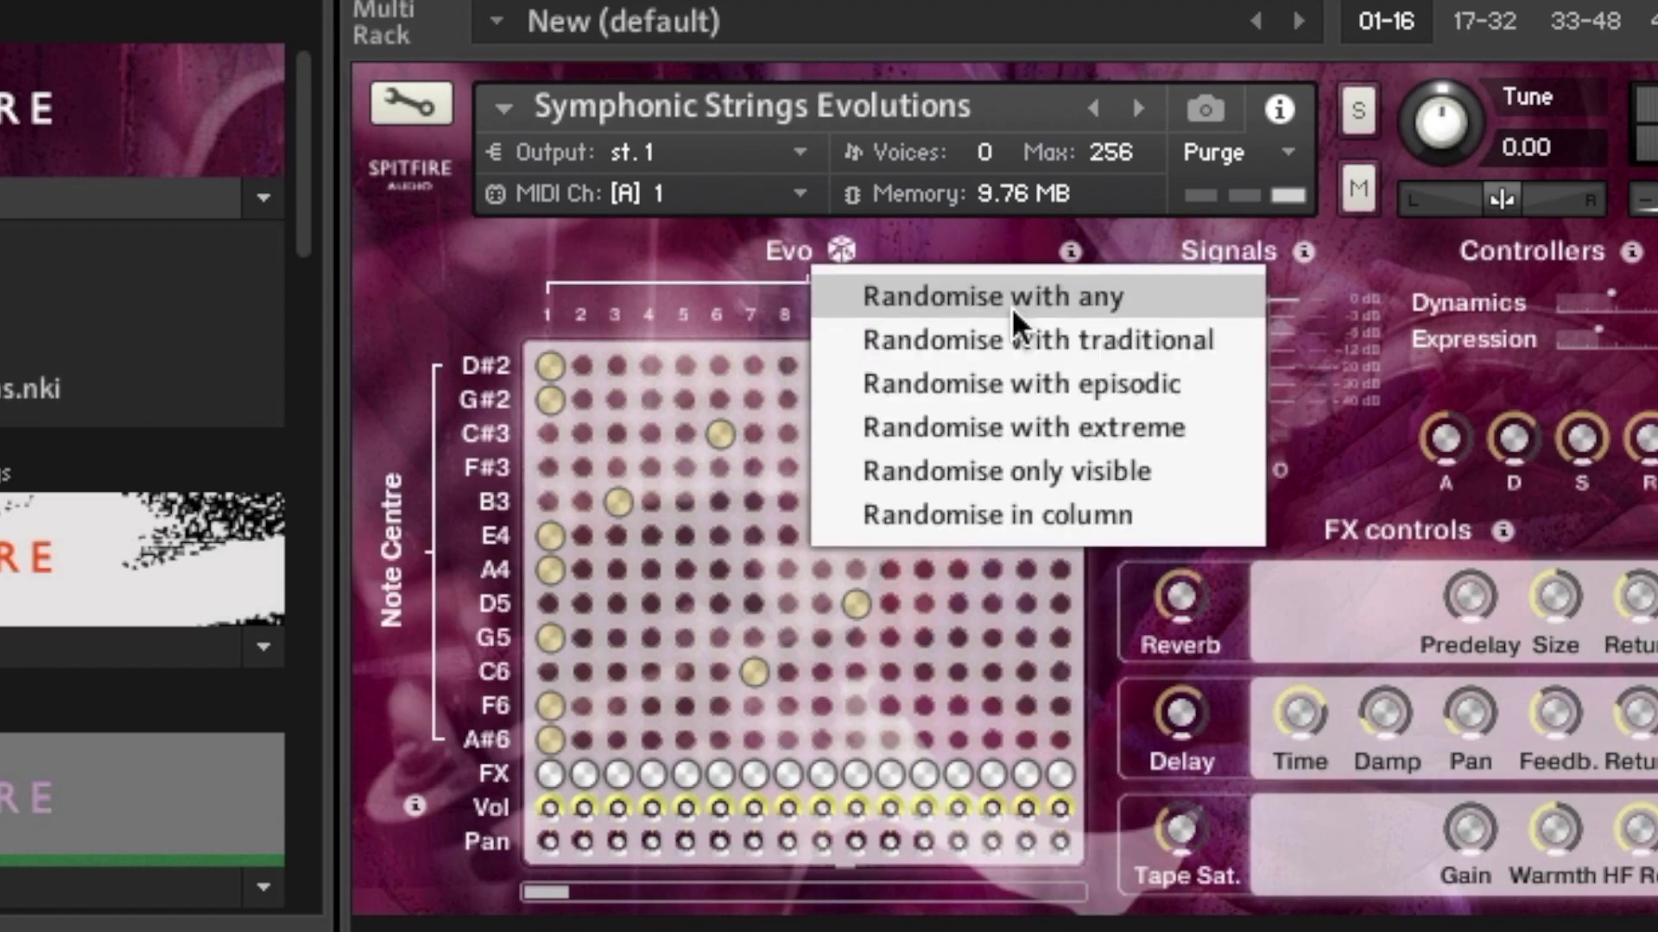
{"action": "left_click", "coordinate": [986, 299]}
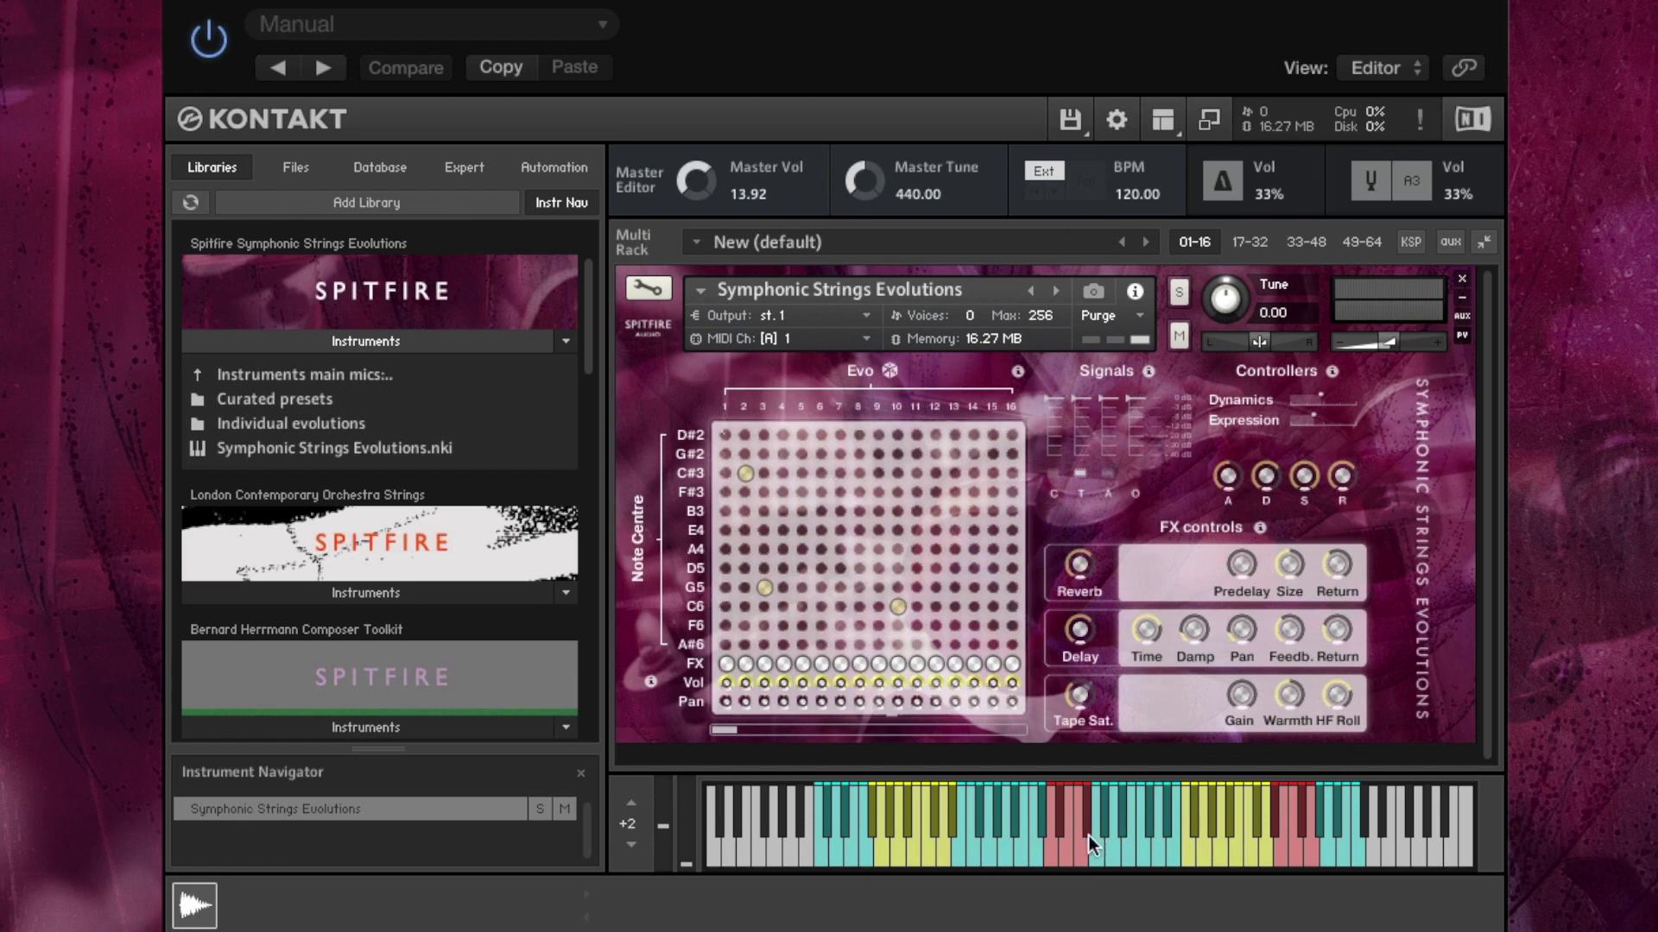
{"action": "left_click", "coordinate": [891, 369]}
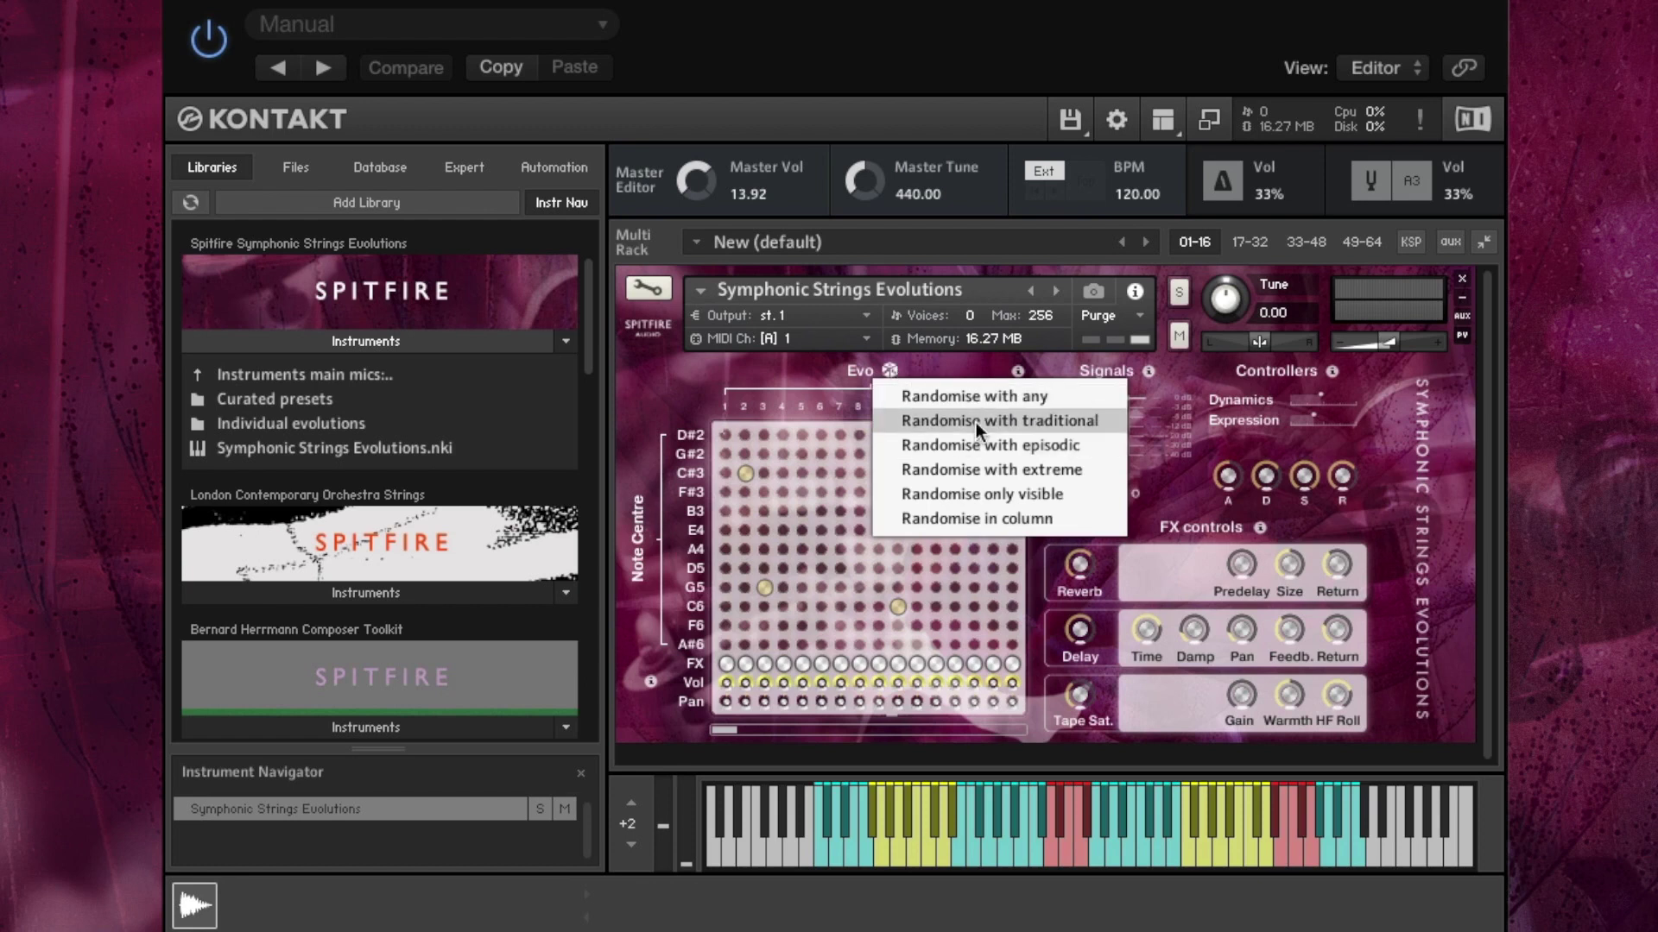
{"action": "left_click", "coordinate": [976, 421]}
{"action": "left_click", "coordinate": [890, 371]}
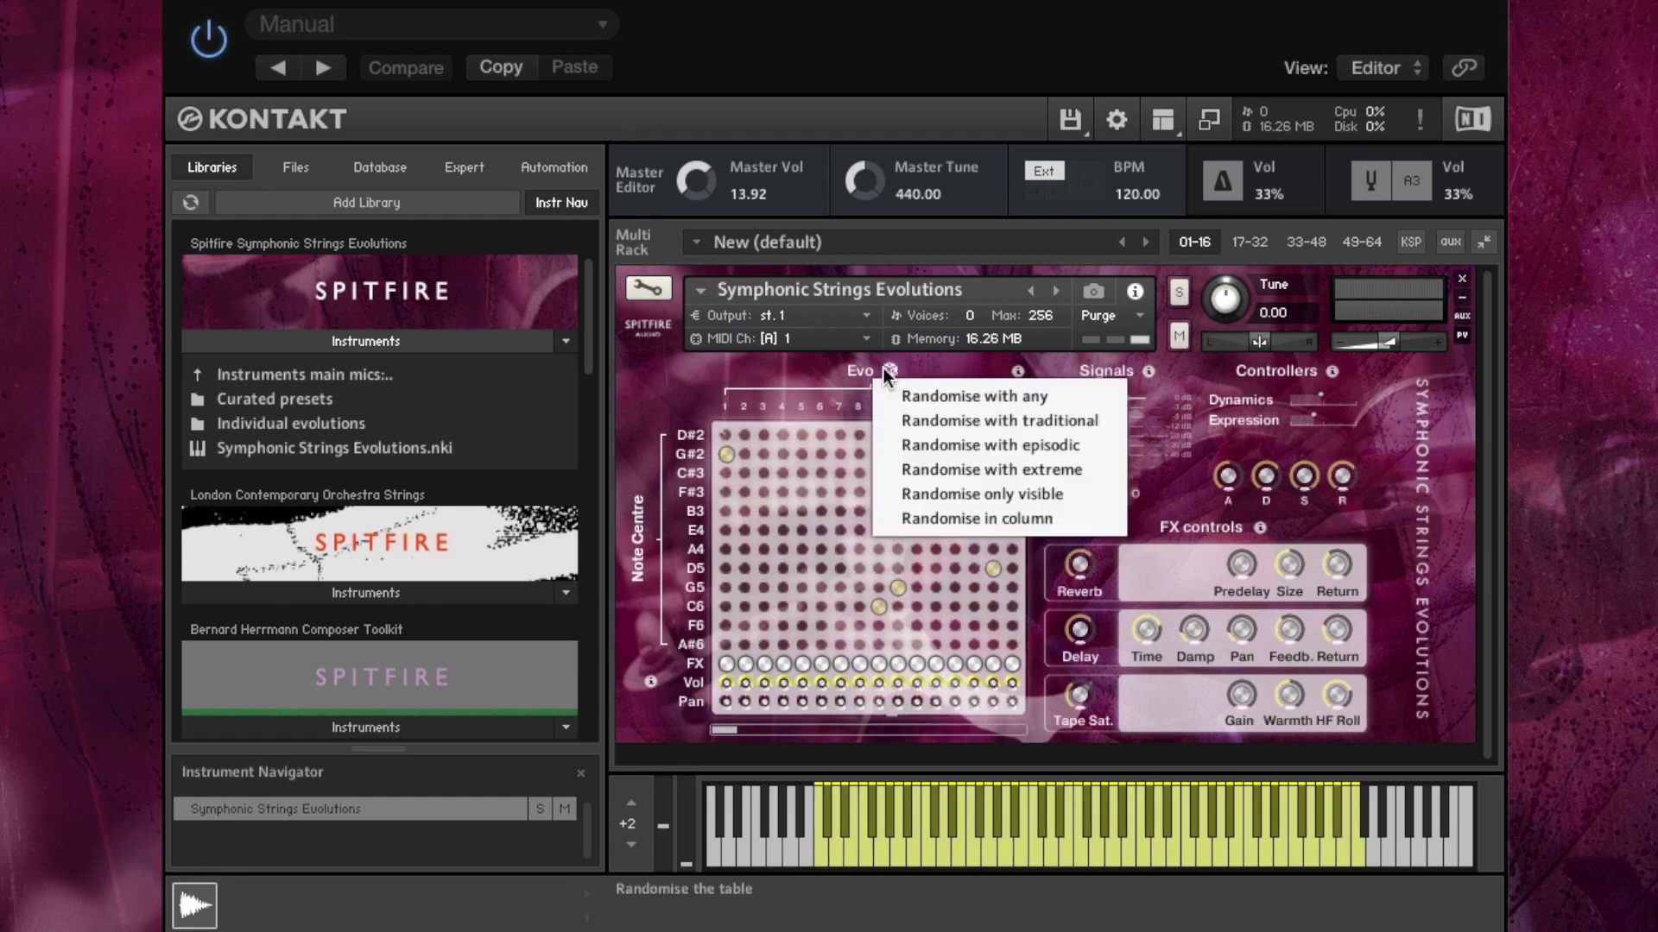
{"action": "left_click", "coordinate": [967, 445]}
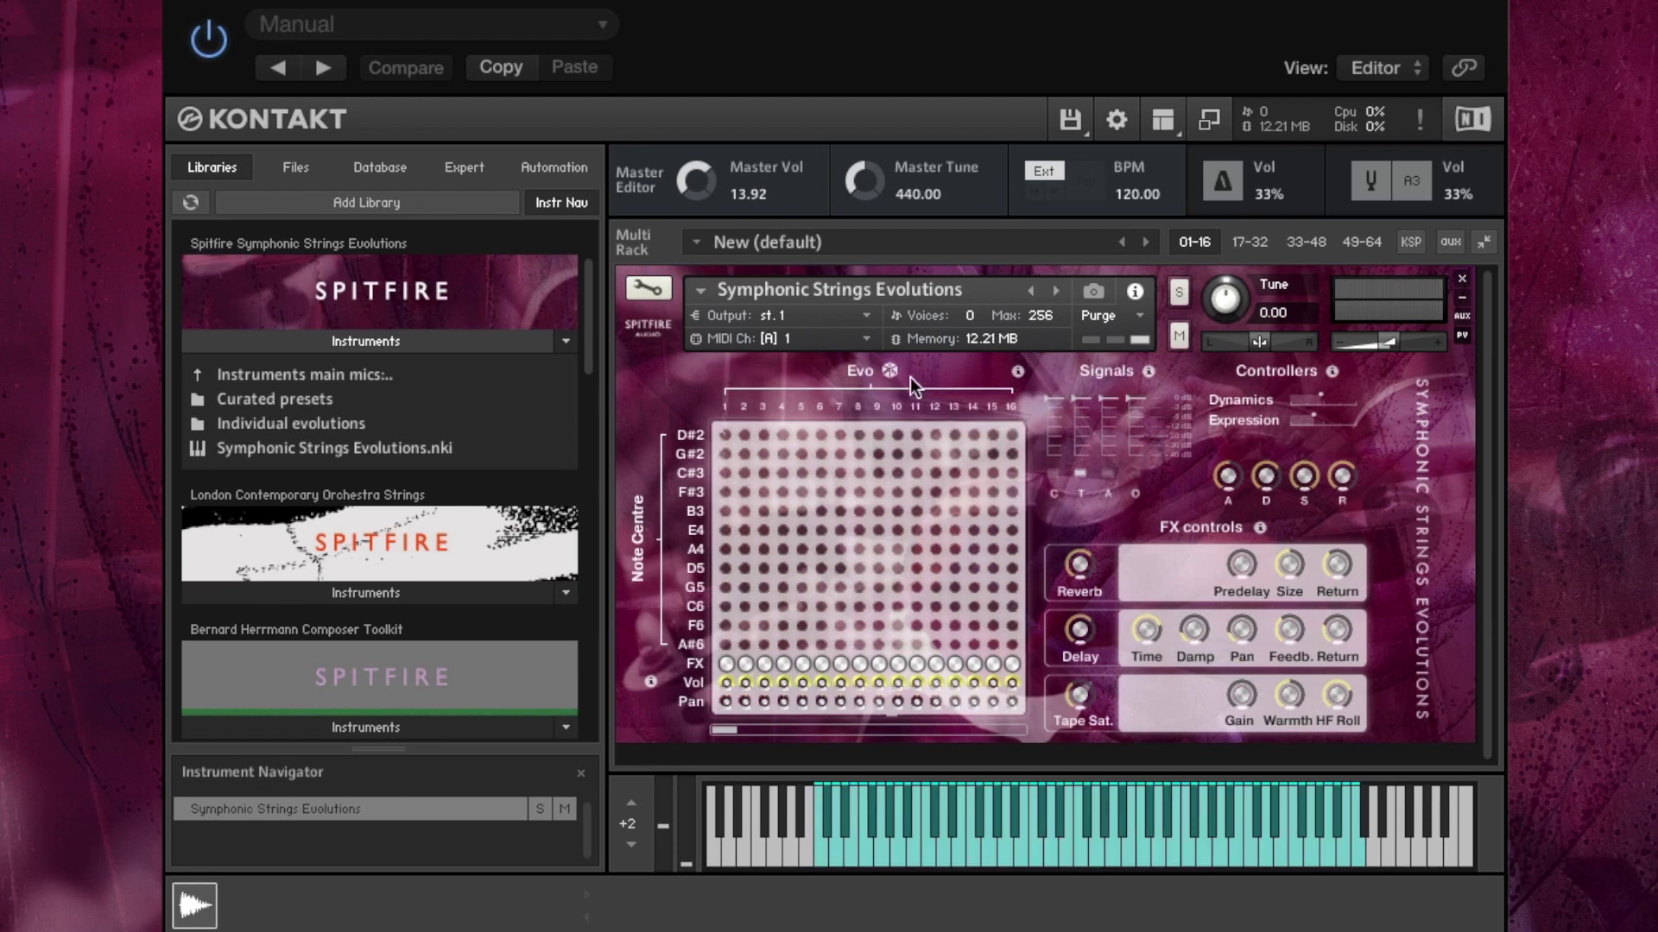
{"action": "left_click", "coordinate": [887, 369]}
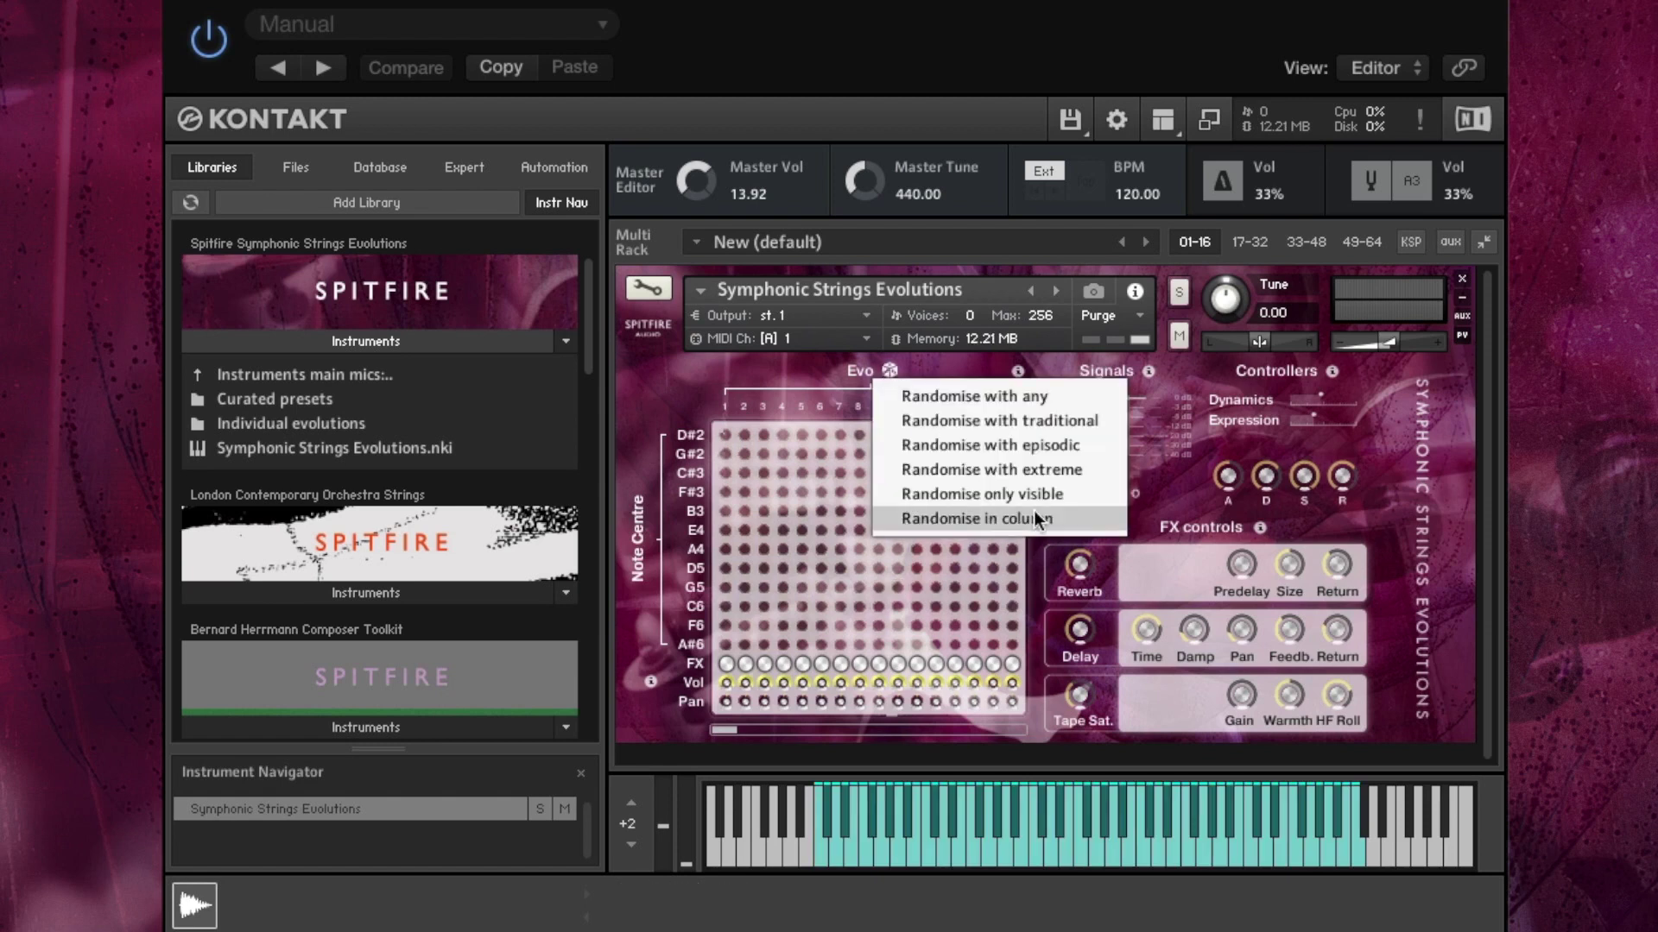
{"action": "left_click", "coordinate": [1024, 469]}
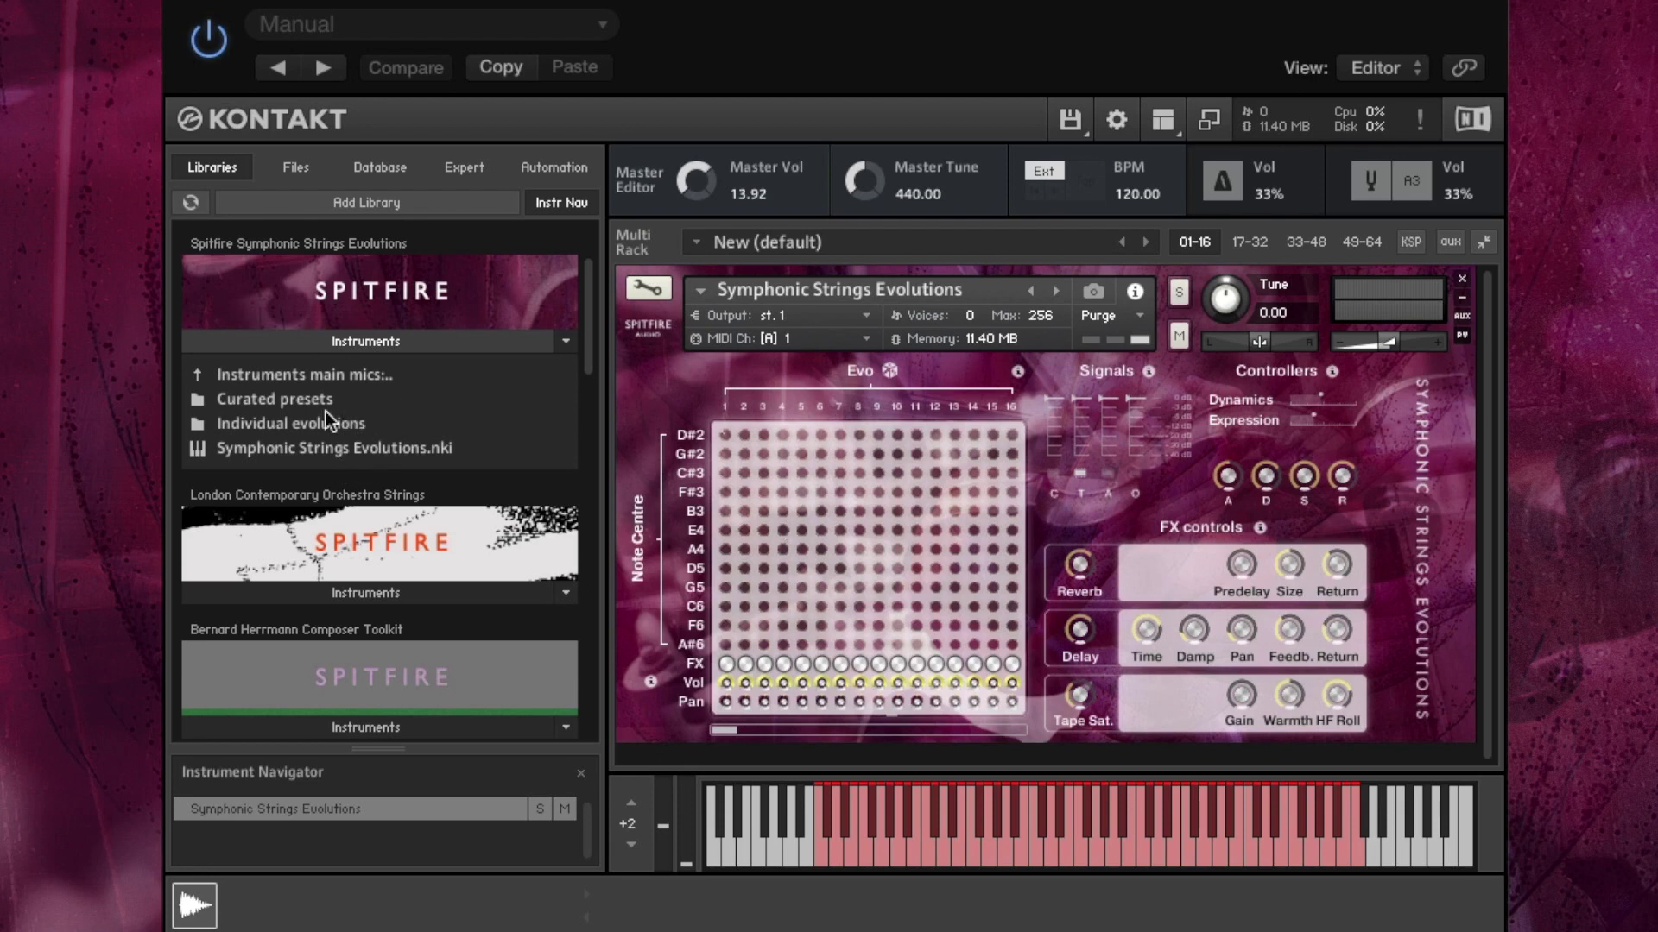
Browse into Individual evolutions to list presets like 01 Vanilla - Vibrato Movement.nki.
{"action": "left_click", "coordinate": [272, 424]}
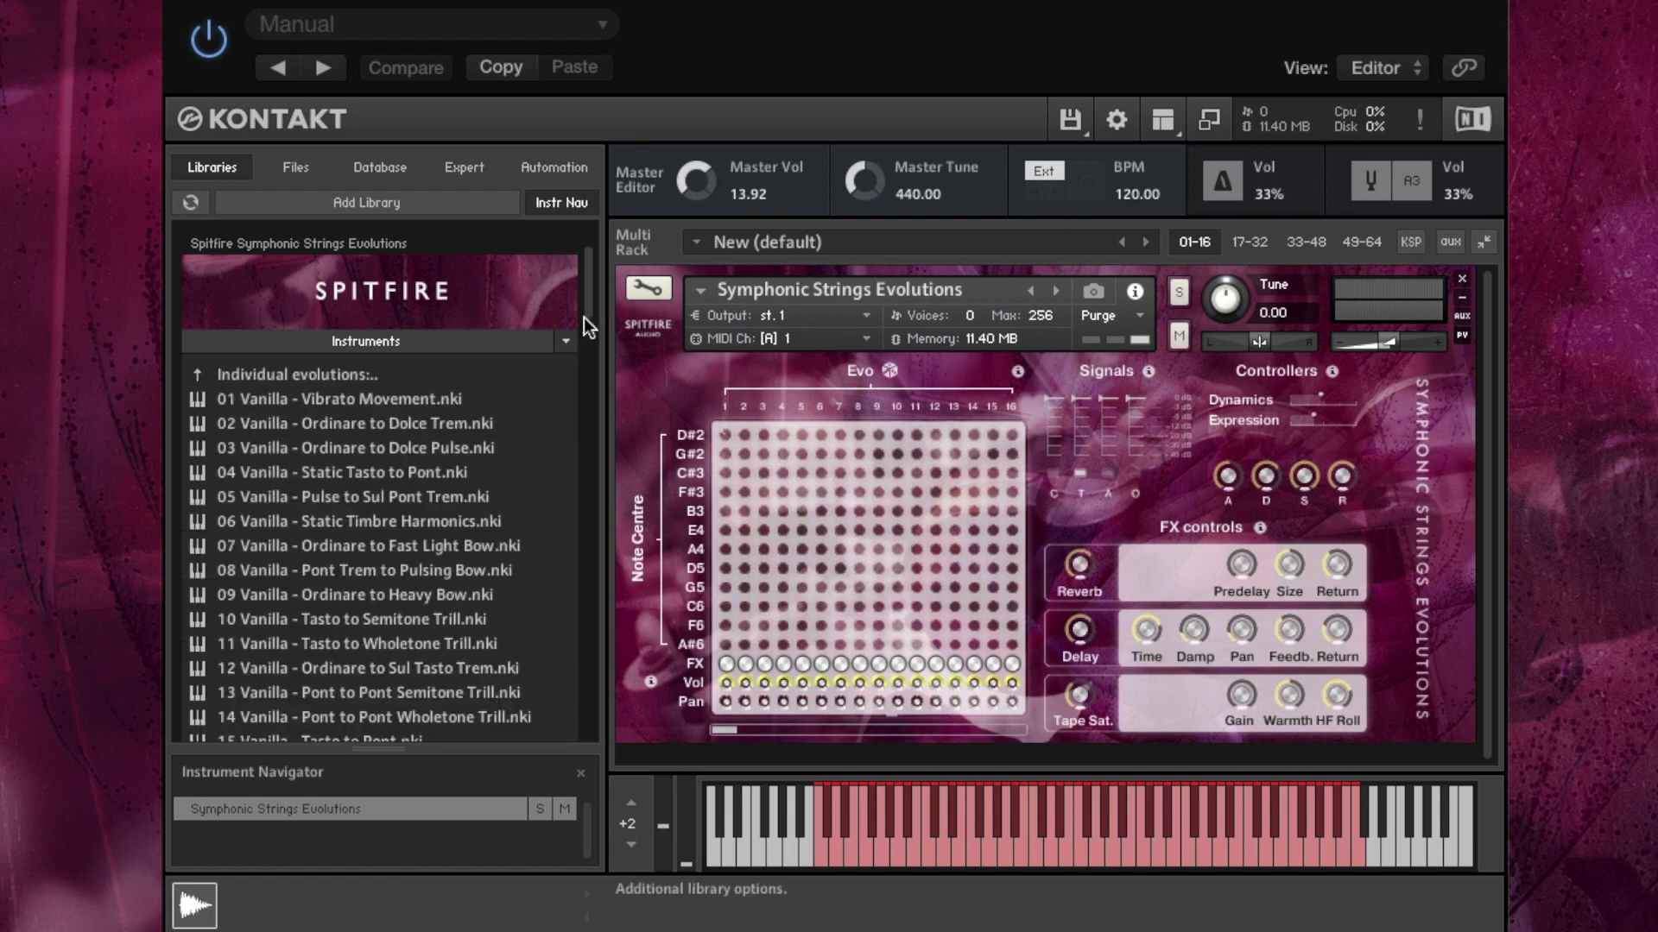
{"action": "mouse_move", "coordinate": [588, 285]}
{"action": "left_mouse_down"}
{"action": "mouse_move", "coordinate": [594, 350]}
{"action": "mouse_move", "coordinate": [597, 260]}
{"action": "left_mouse_up"}
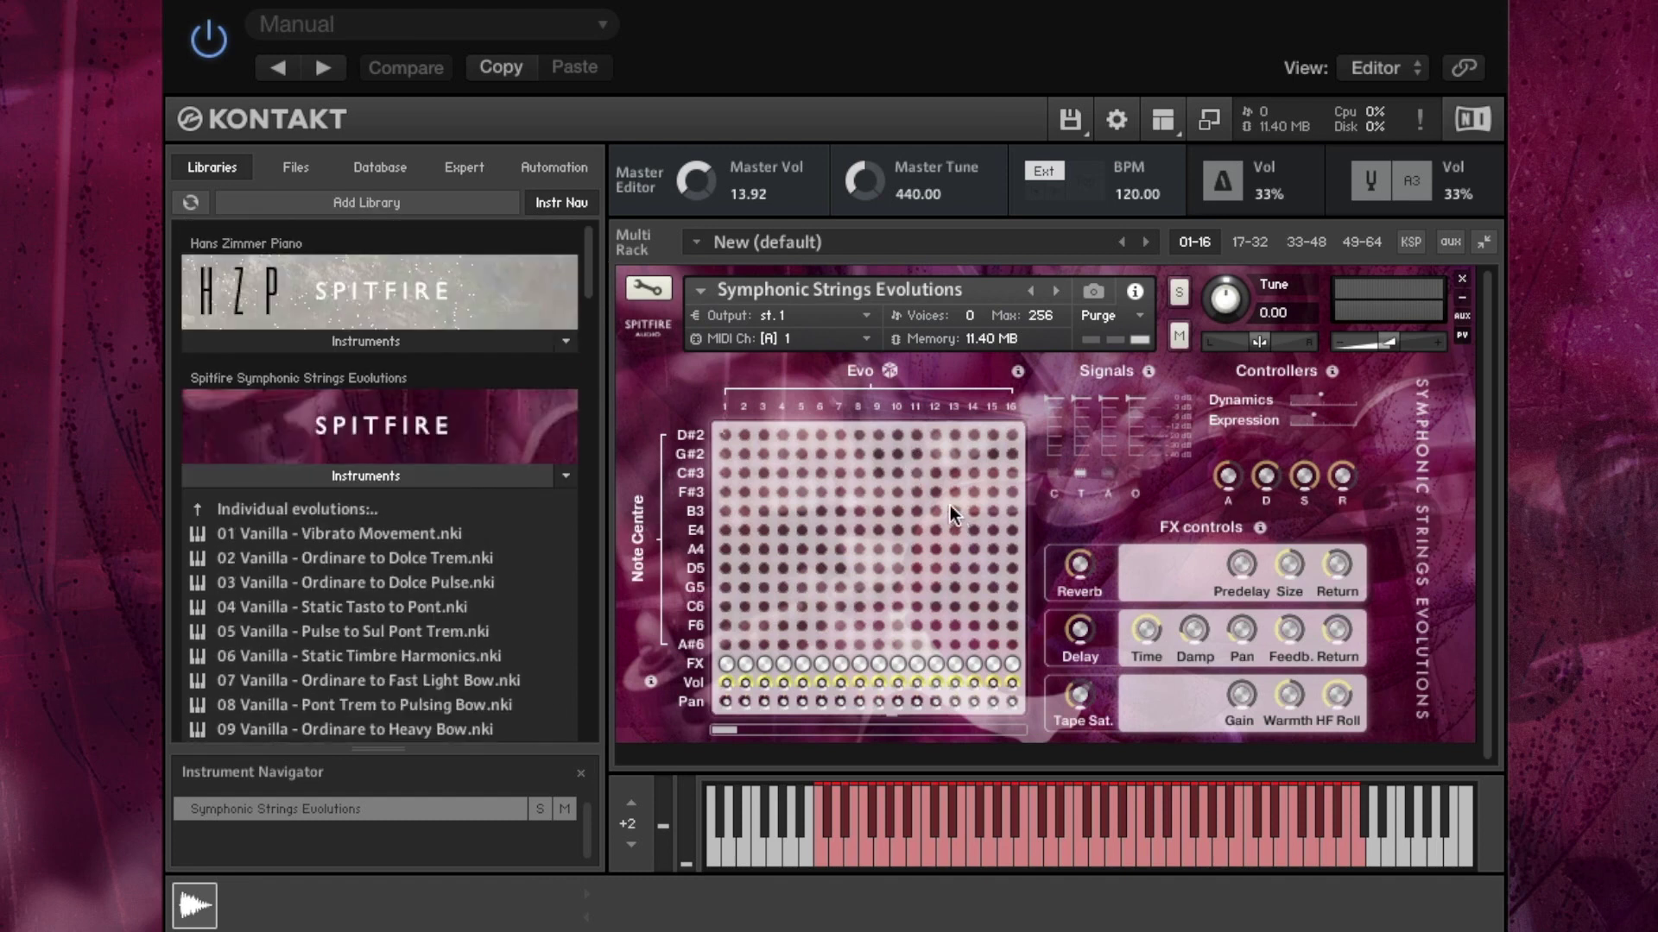
Draw a diagonal peg line starting at D#2 in column 1 and ending at F6 in column 15.
{"action": "left_click", "coordinate": [725, 435]}
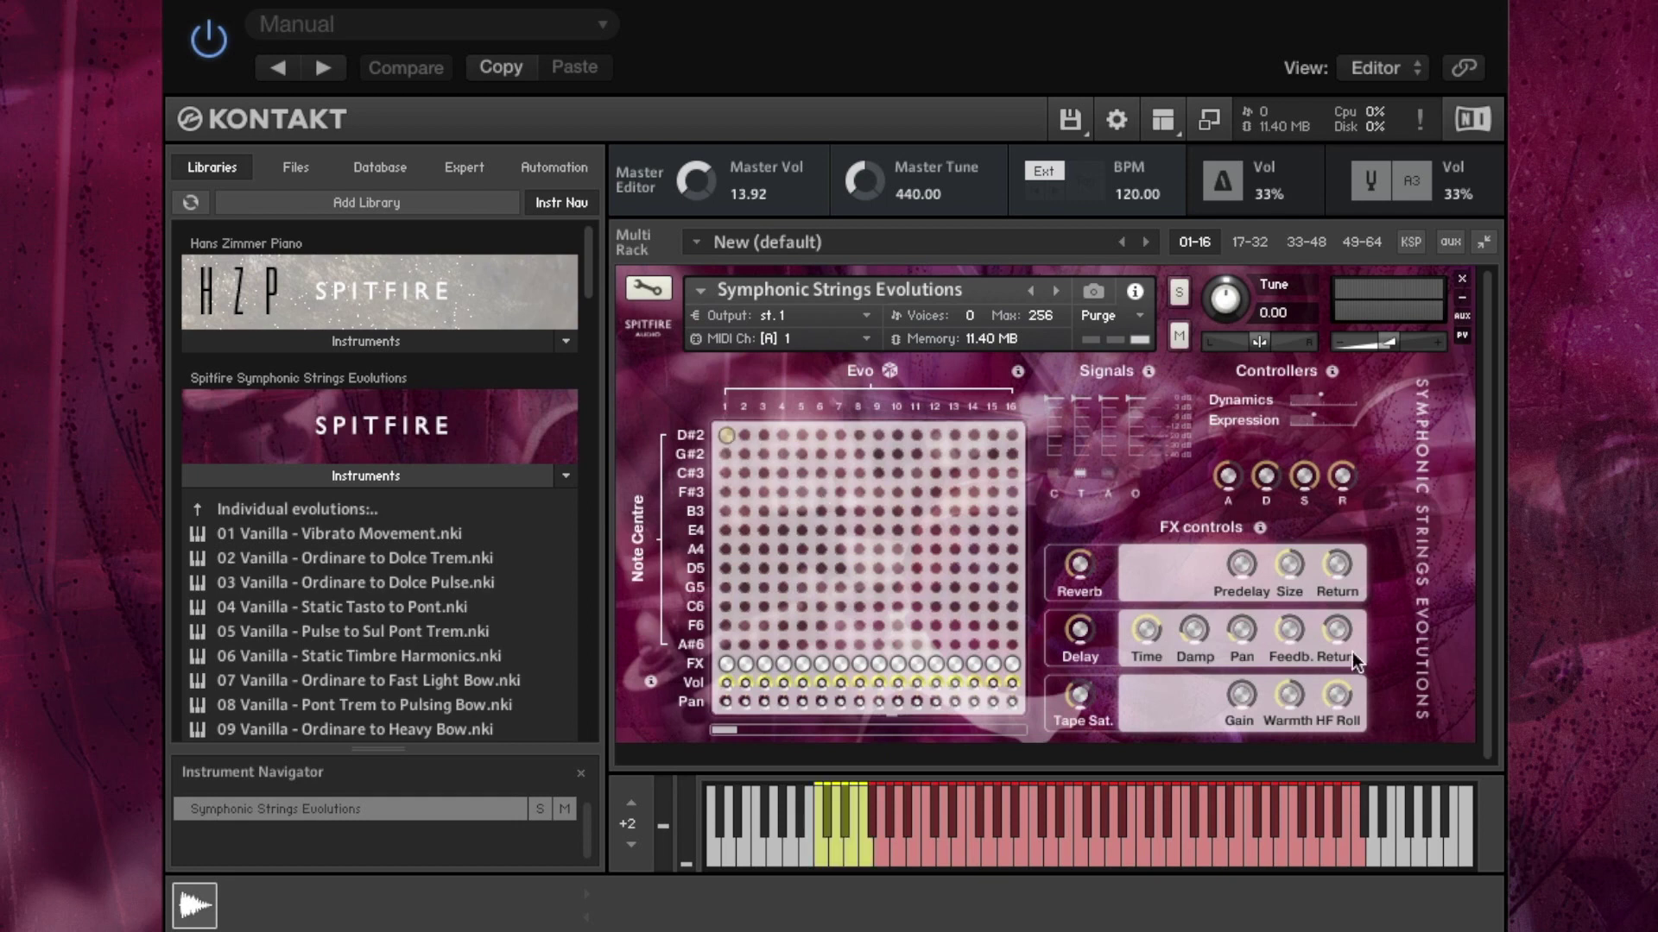
{"action": "left_click", "coordinate": [995, 625]}
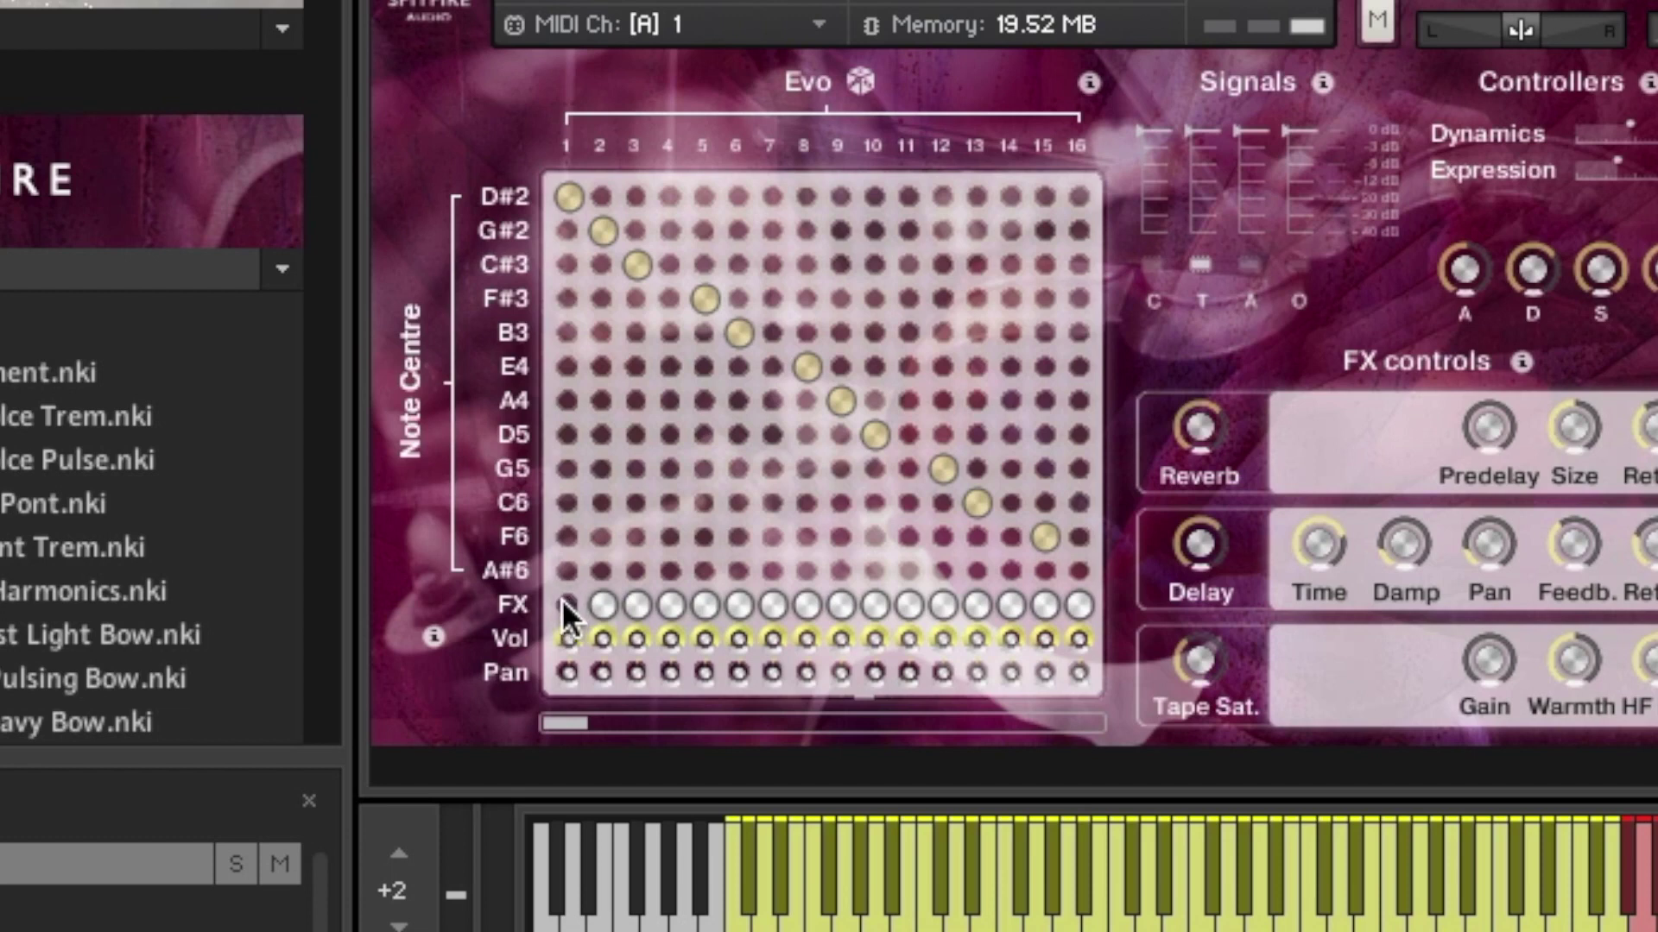
Turn FX off for evolutions 1 to 10 in the Evo grid's FX row.
{"action": "left_click", "coordinate": [879, 597]}
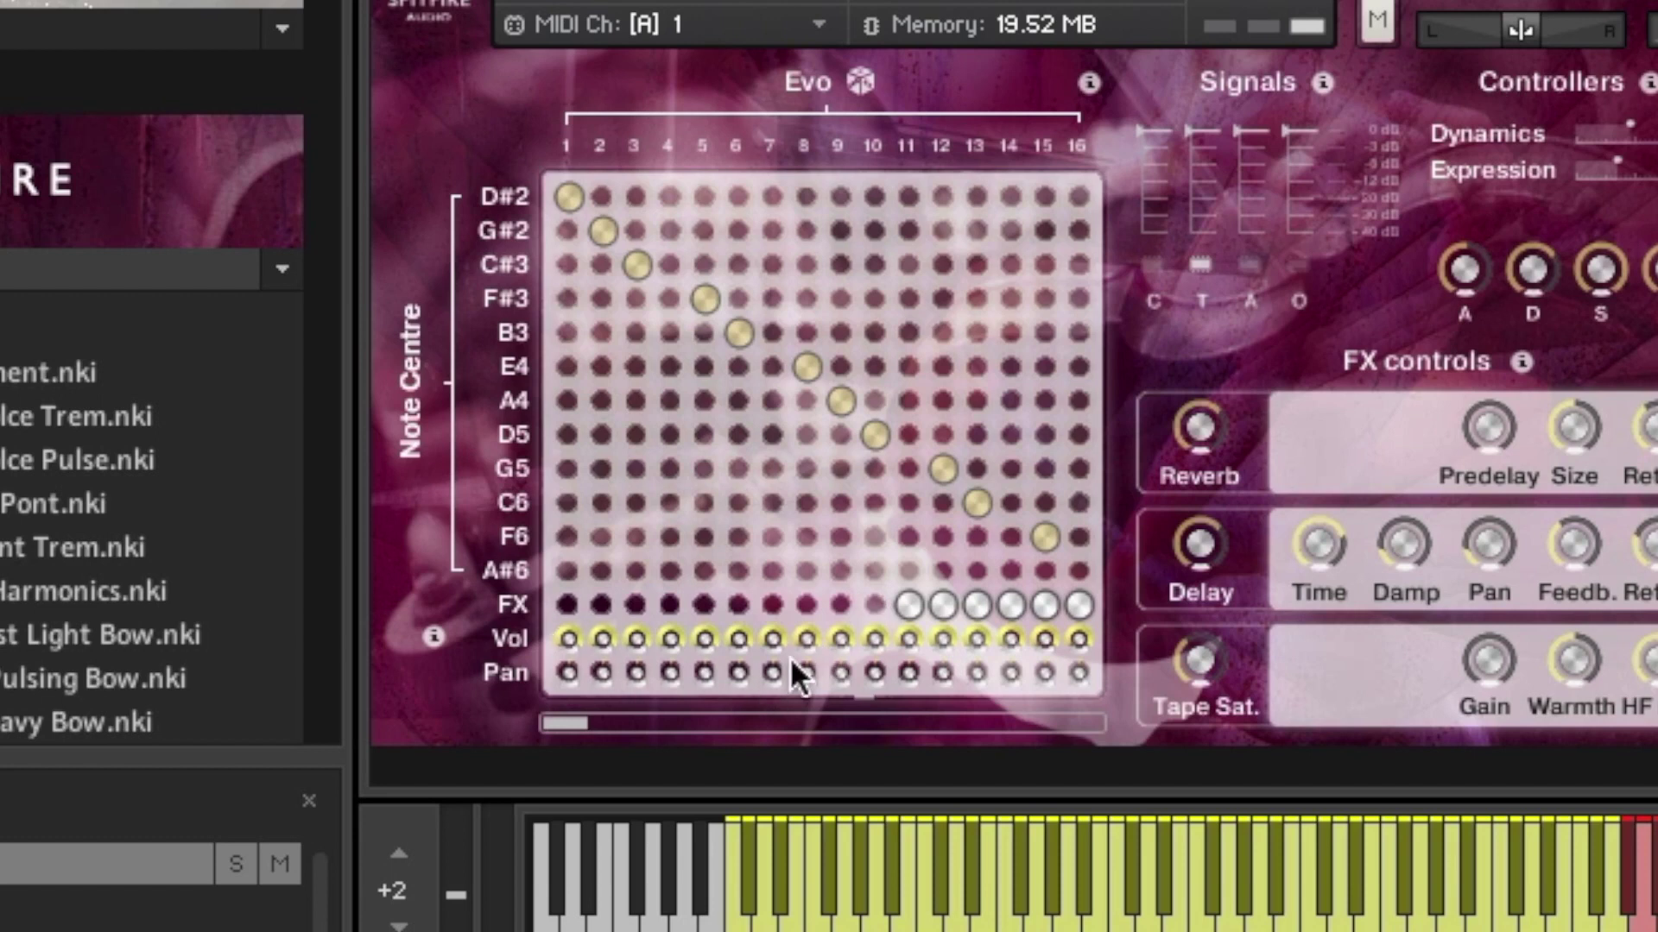
{"action": "left_click_drag", "start_coordinate": [865, 629], "coordinate": [891, 854]}
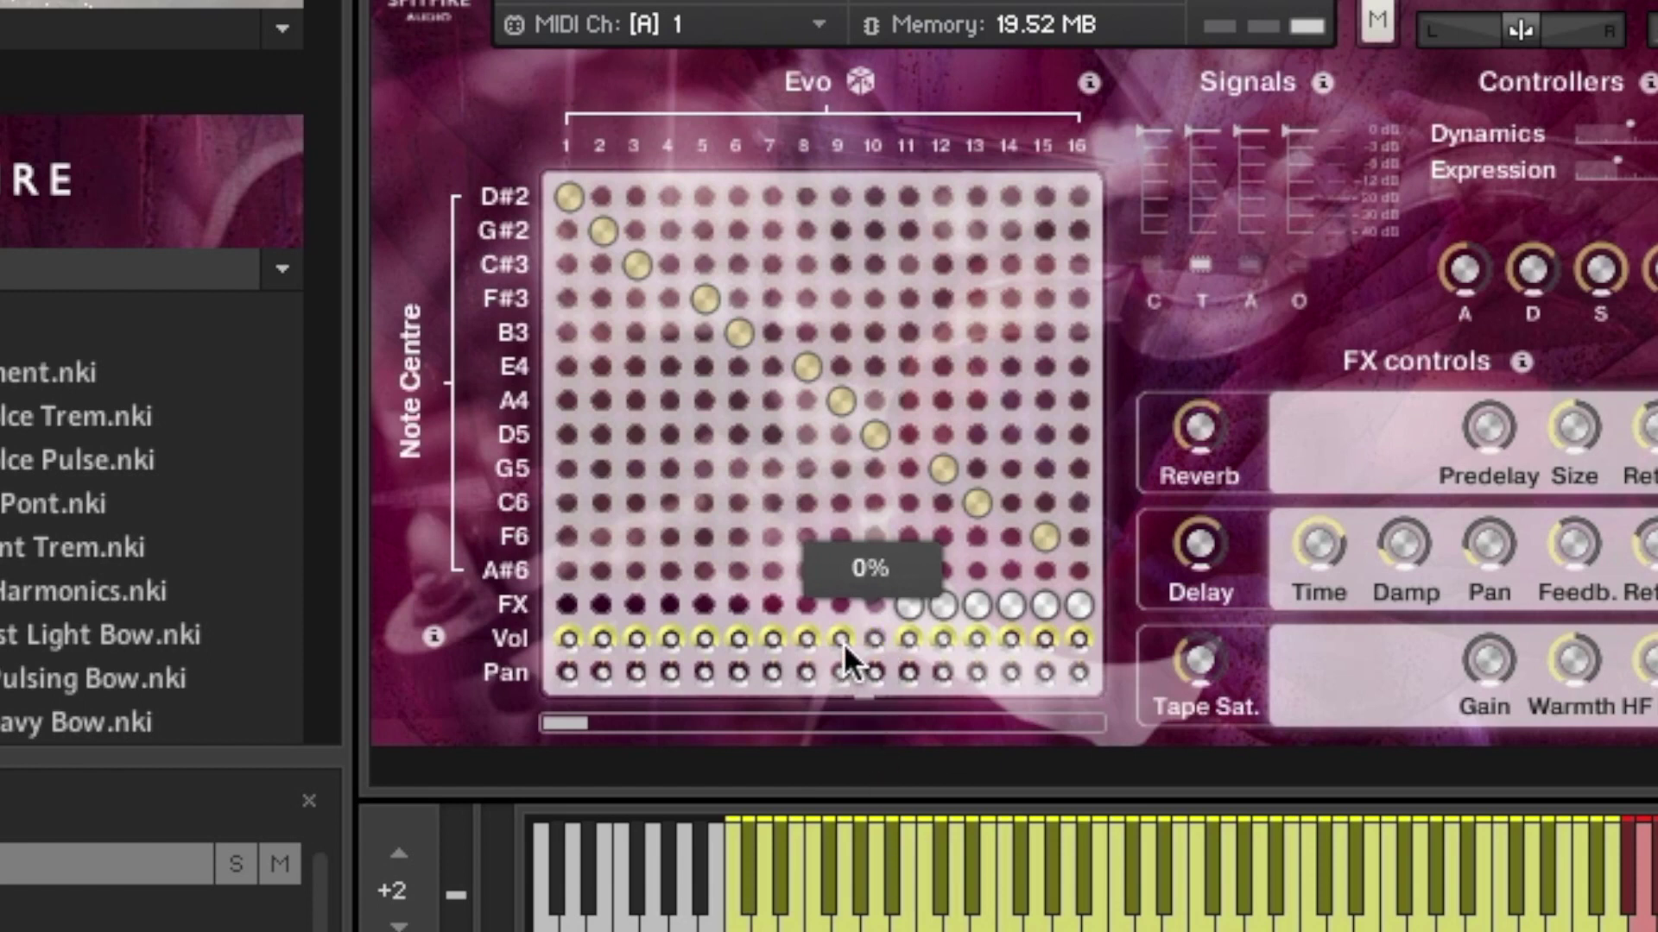
{"action": "left_click_drag", "start_coordinate": [869, 643], "coordinate": [822, 483]}
{"action": "left_click_drag", "start_coordinate": [837, 563], "coordinate": [853, 734]}
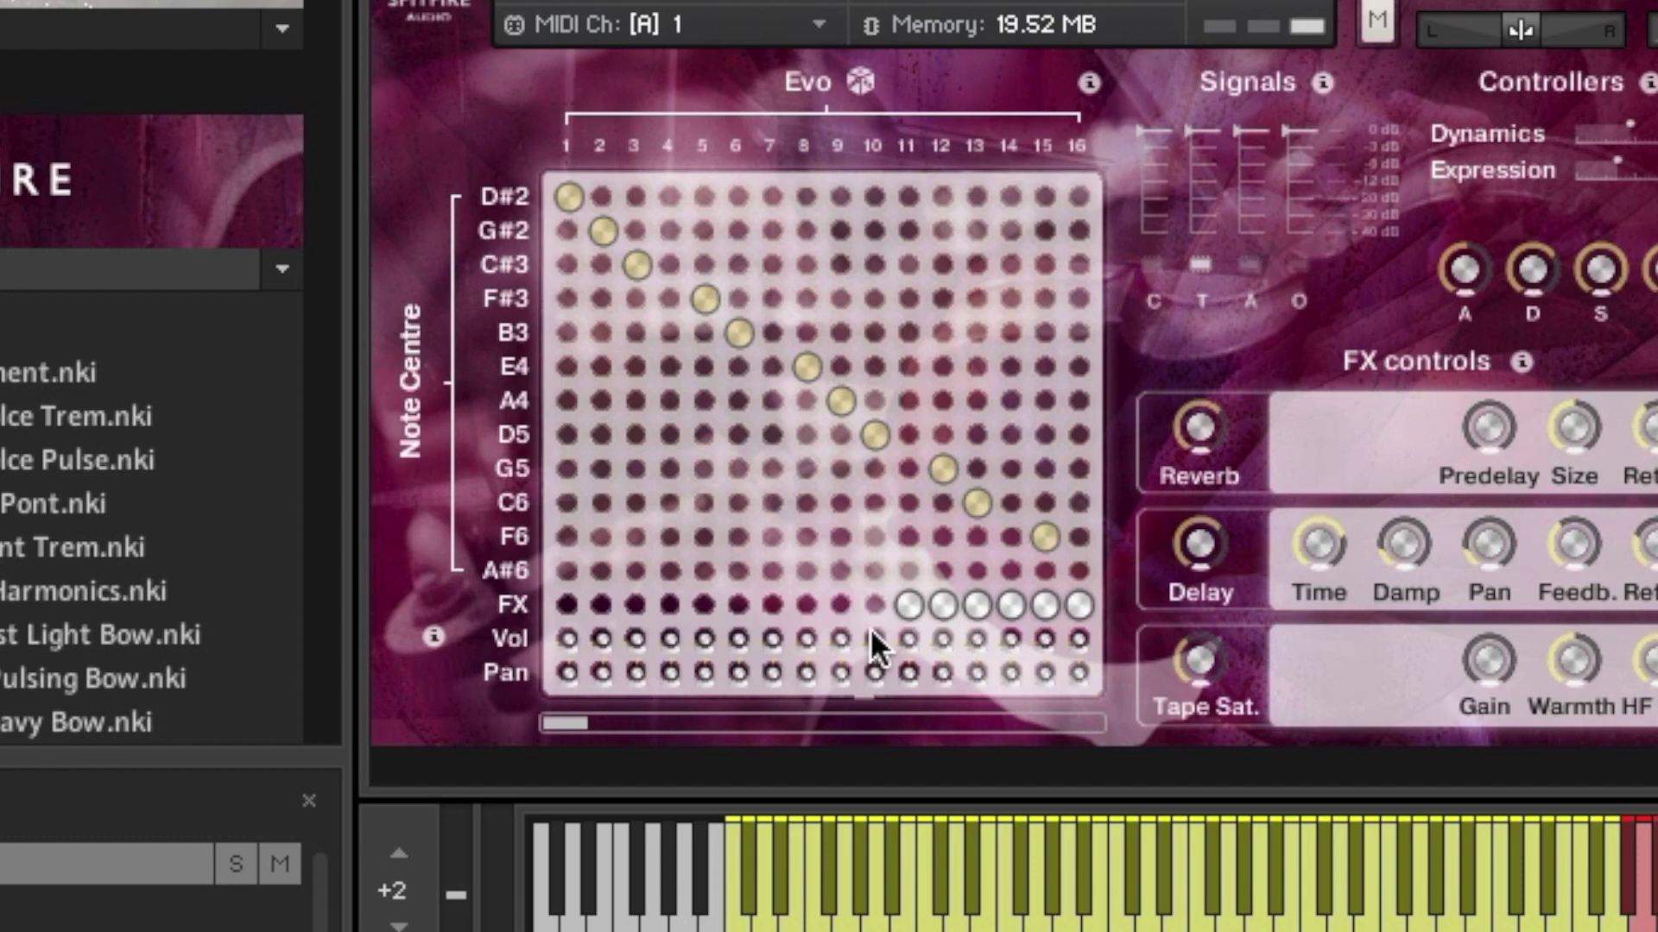
{"action": "mouse_move", "coordinate": [872, 632]}
{"action": "left_mouse_down"}
{"action": "mouse_move", "coordinate": [871, 651]}
{"action": "mouse_move", "coordinate": [877, 635]}
{"action": "left_mouse_up"}
{"action": "left_click", "coordinate": [841, 639]}
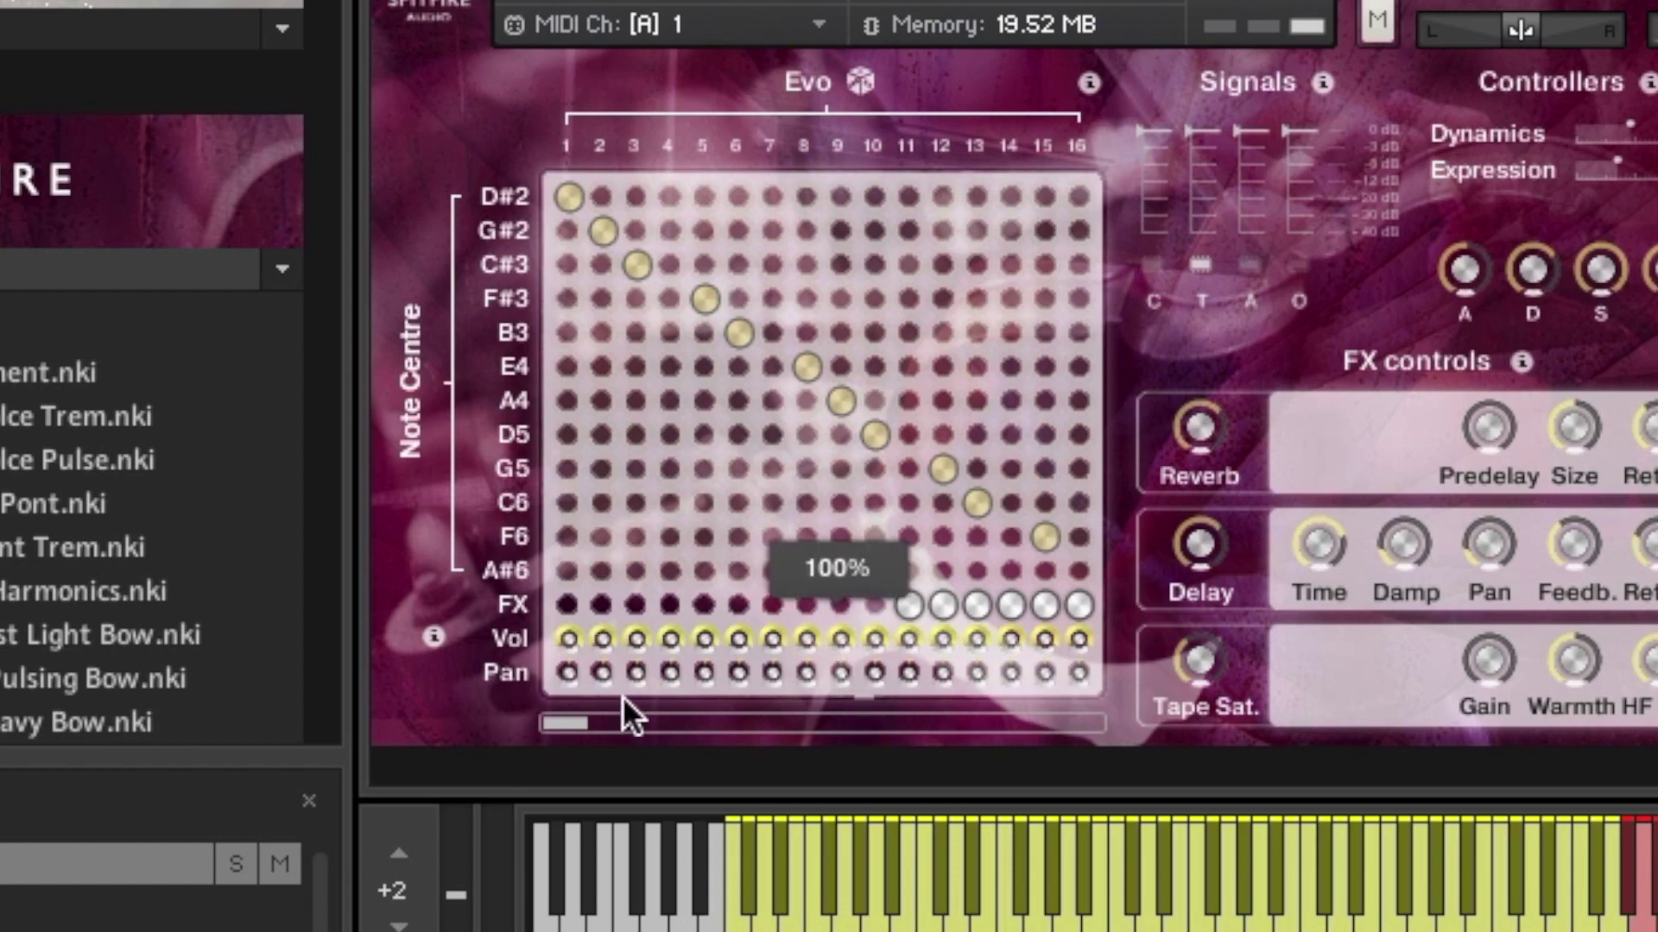
Pan evolution 5 to 41% L, evolution 6 fully right and evolution 7 to 2% L.
{"action": "left_click_drag", "start_coordinate": [701, 666], "coordinate": [773, 665]}
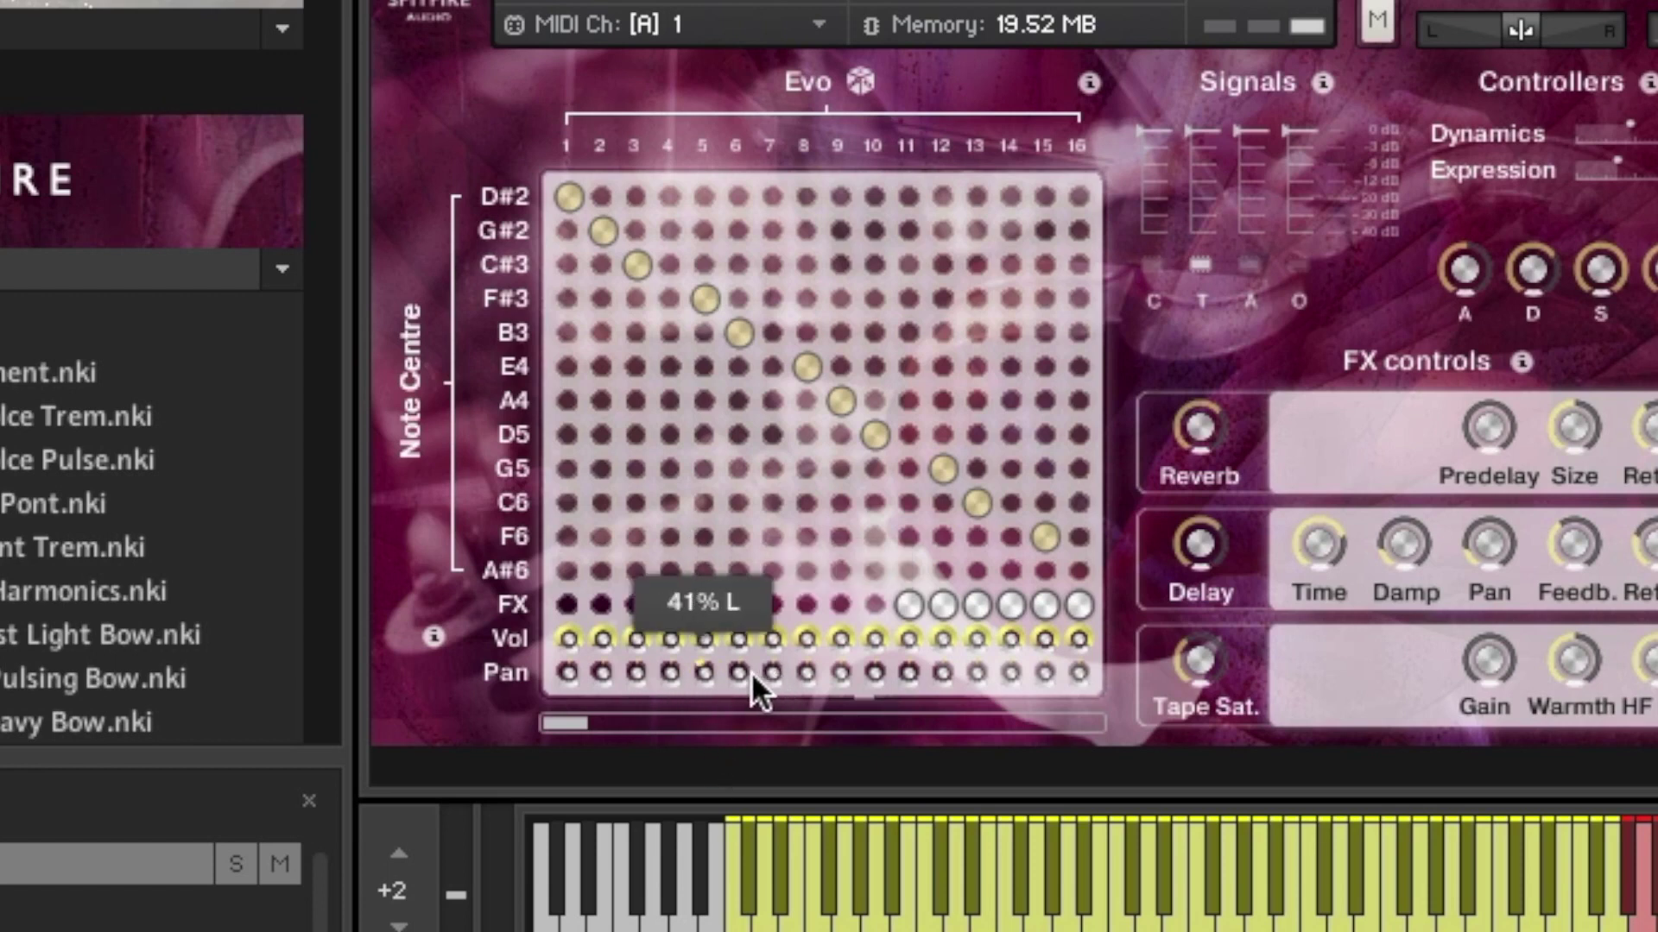
{"action": "left_click_drag", "start_coordinate": [733, 666], "coordinate": [710, 287]}
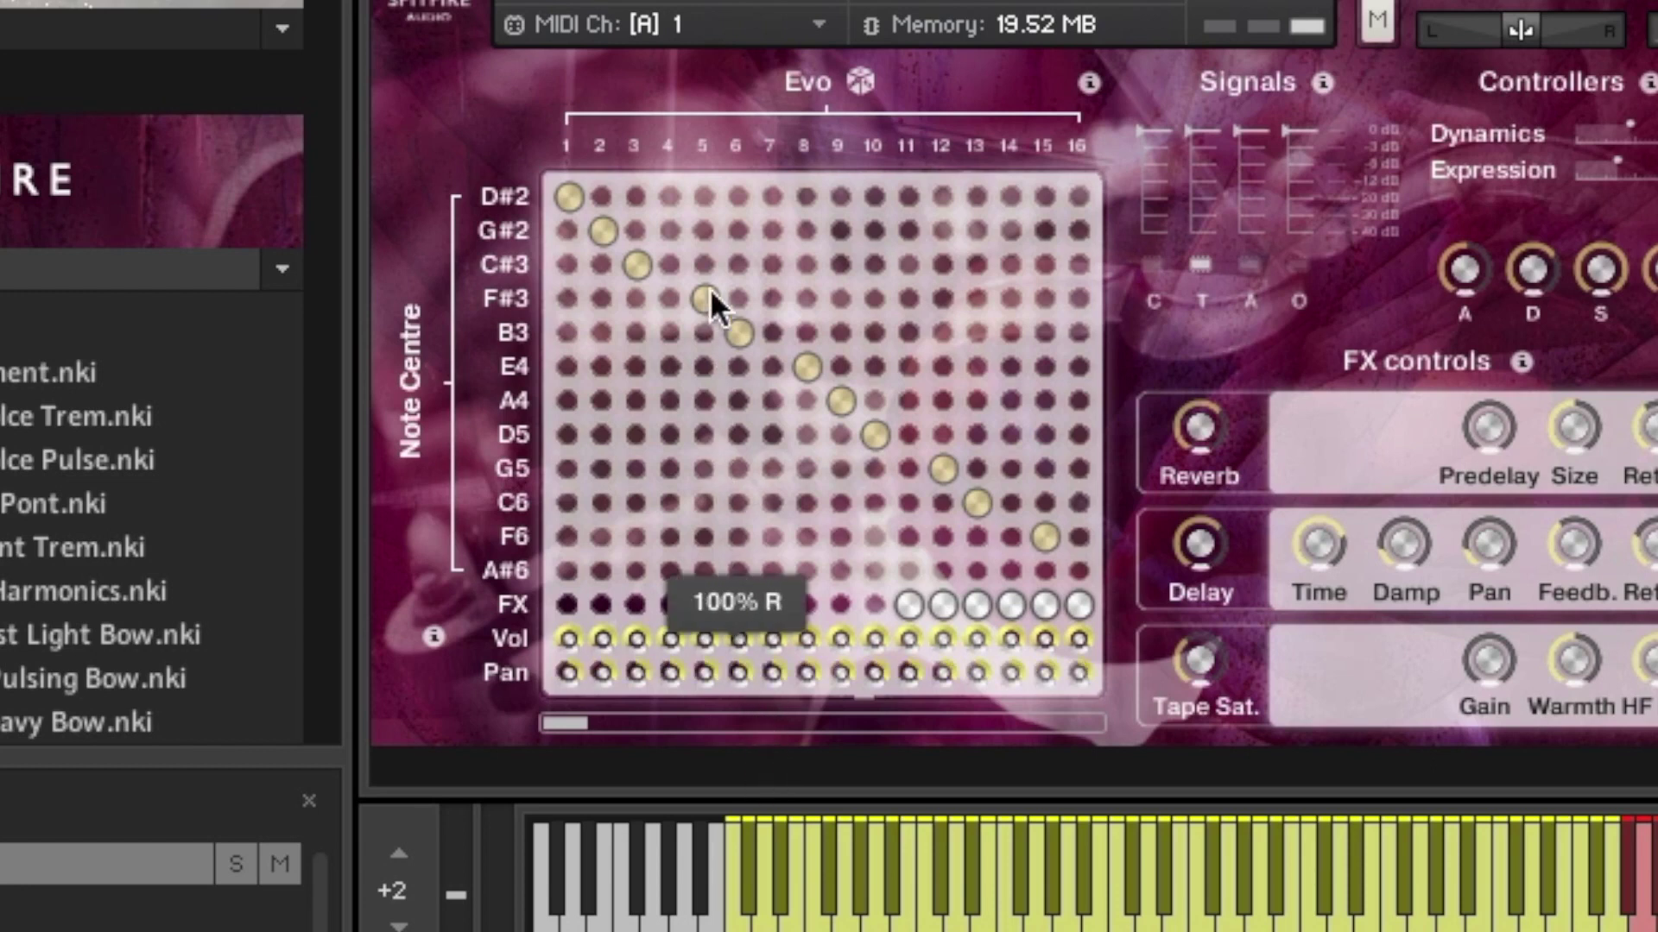
{"action": "left_click", "coordinate": [773, 665]}
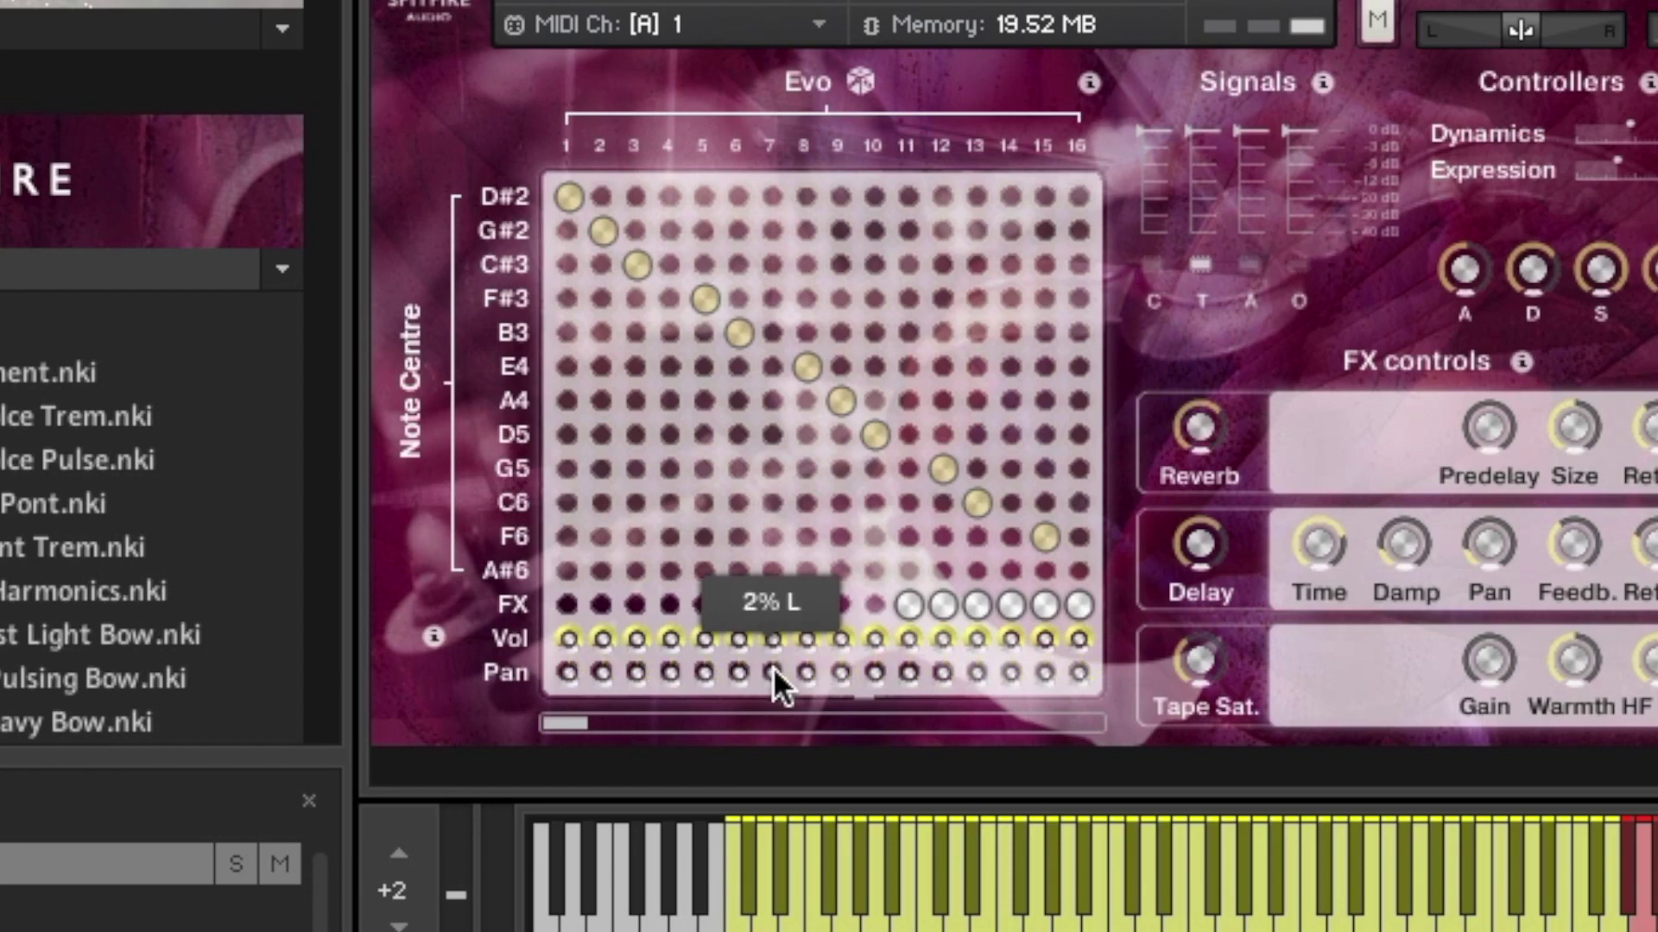